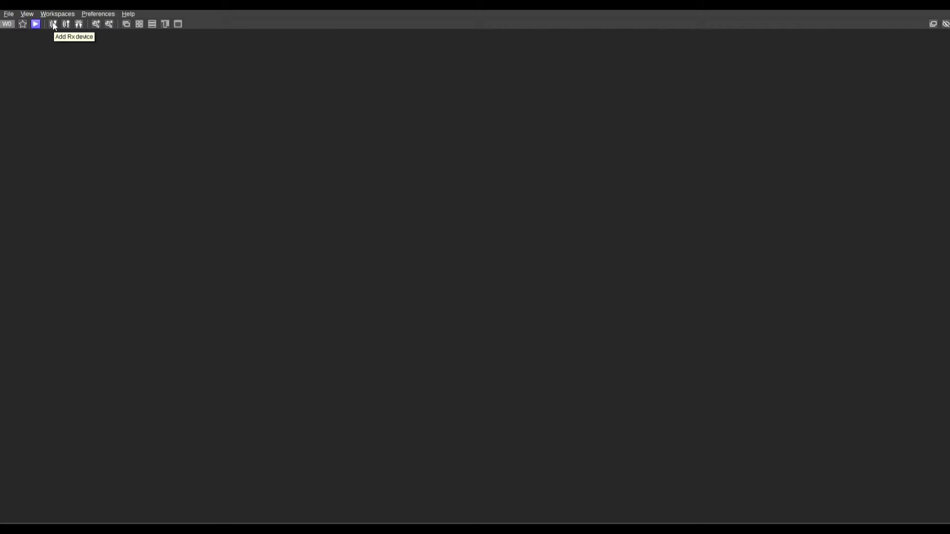
- Add an RTL-SDR as a new receive device and drag its spectrum window larger
click(53, 24)
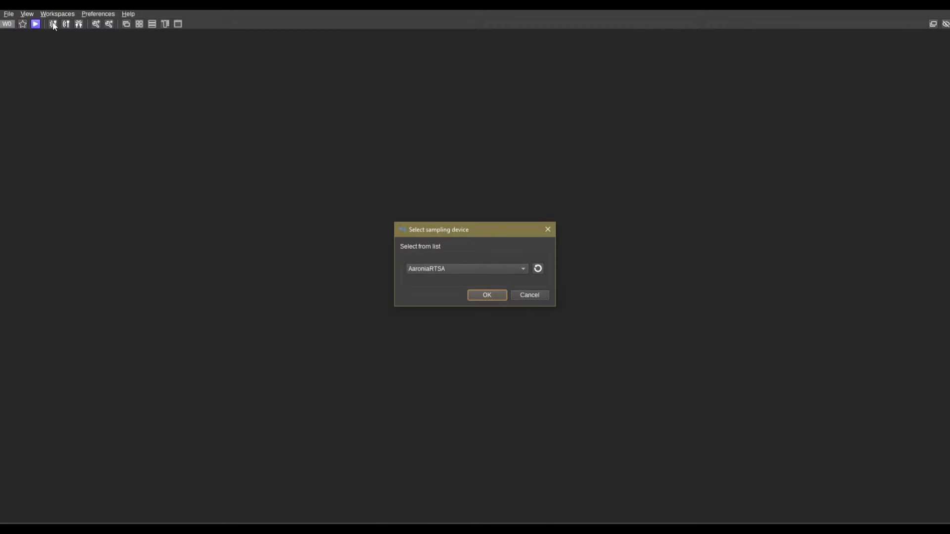
click(524, 267)
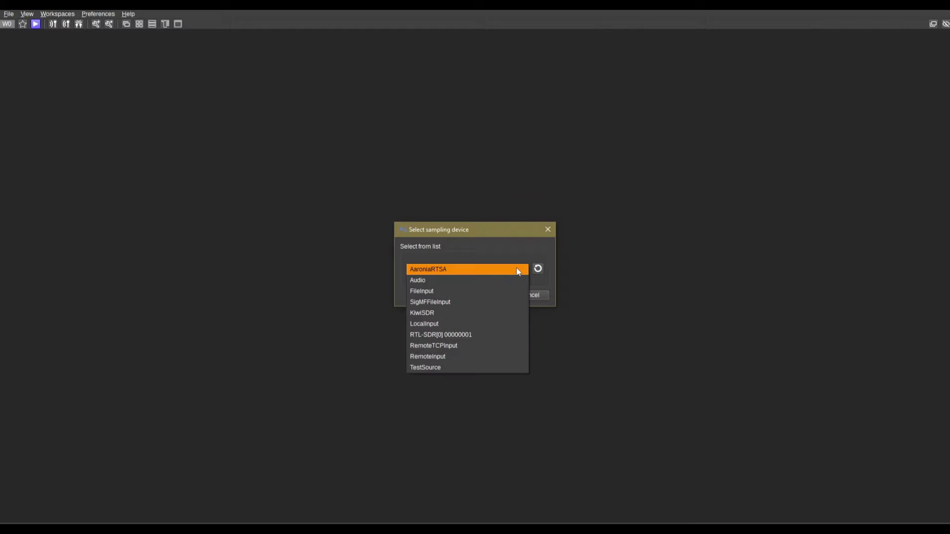
click(440, 334)
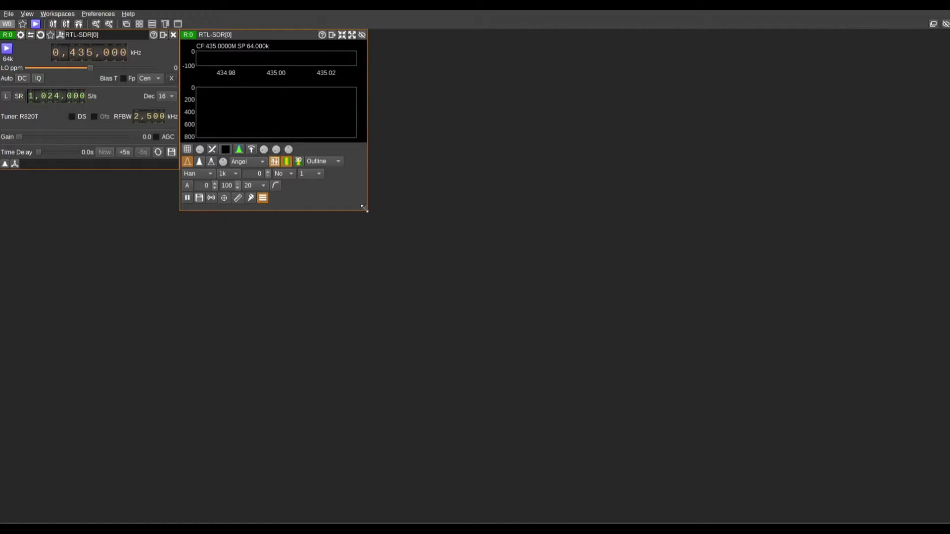
drag(364, 210, 685, 436)
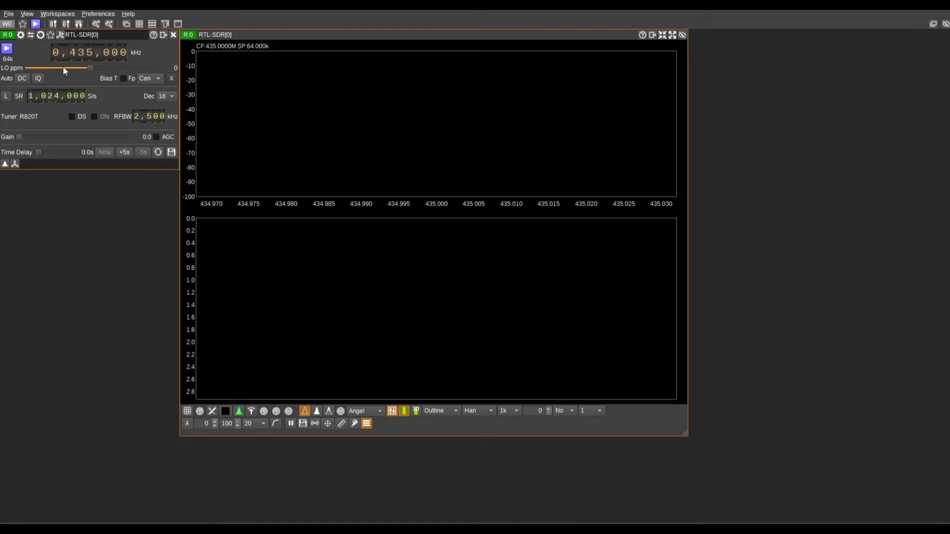
- Tune the RTL-SDR centre frequency to 124,850 kHz
scroll(80, 51, down, 3)
scroll(79, 49, down, 1)
text(85)
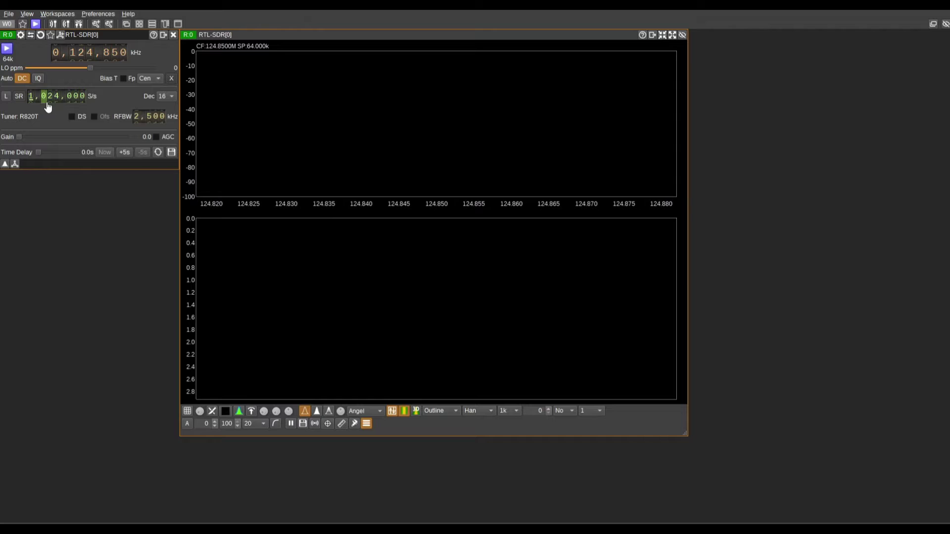
- Set the sample rate to 2,400,000 S/s with decimation 1
text(2400000)
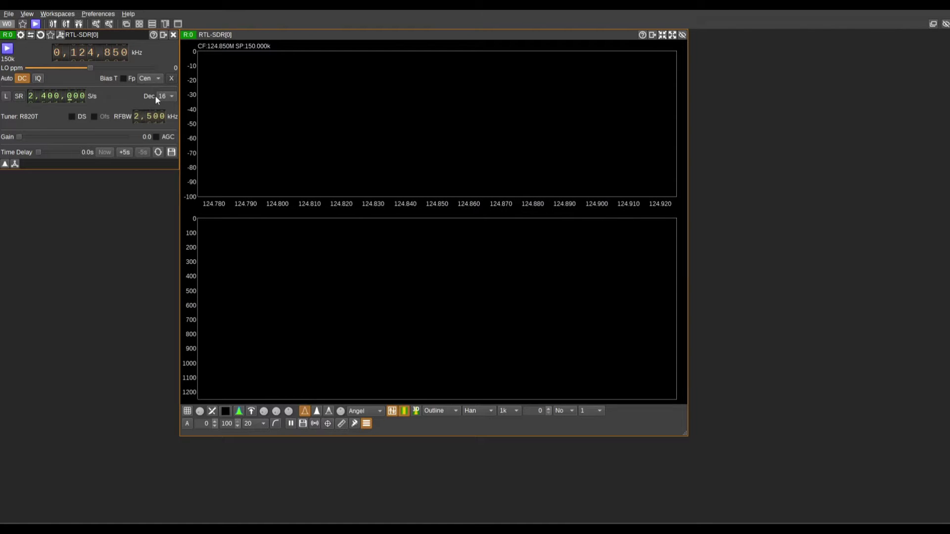
click(172, 97)
click(165, 55)
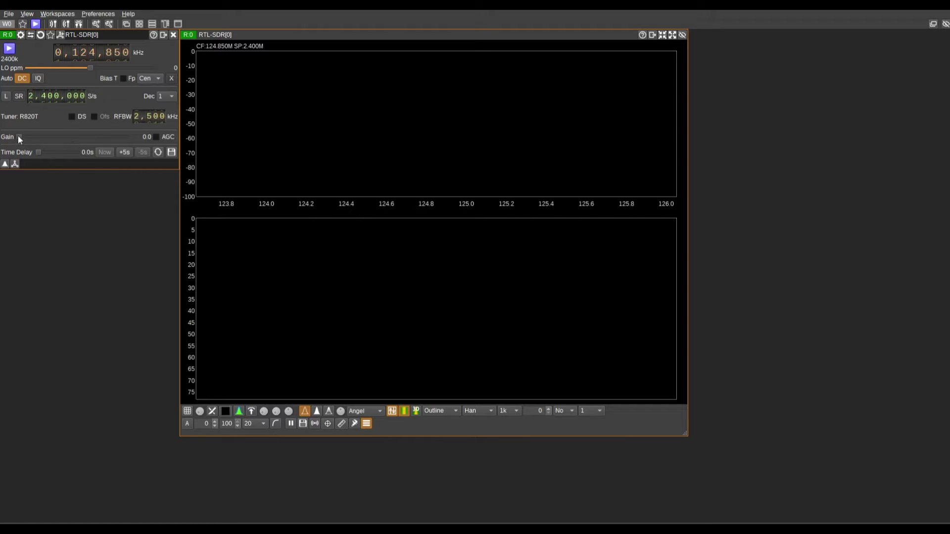
- Raise the RTL-SDR gain to 20.7 and enlarge the spectrum window further
drag(22, 136, 64, 140)
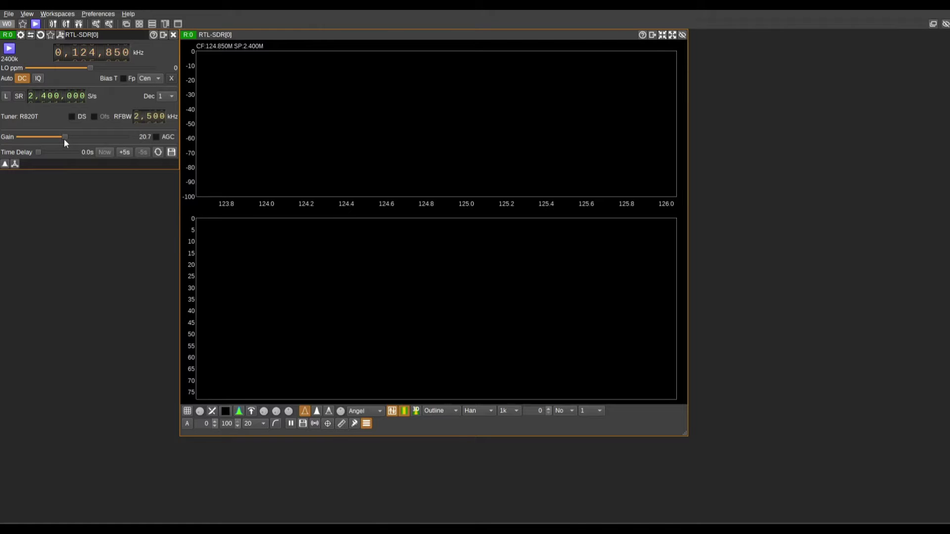
click(172, 153)
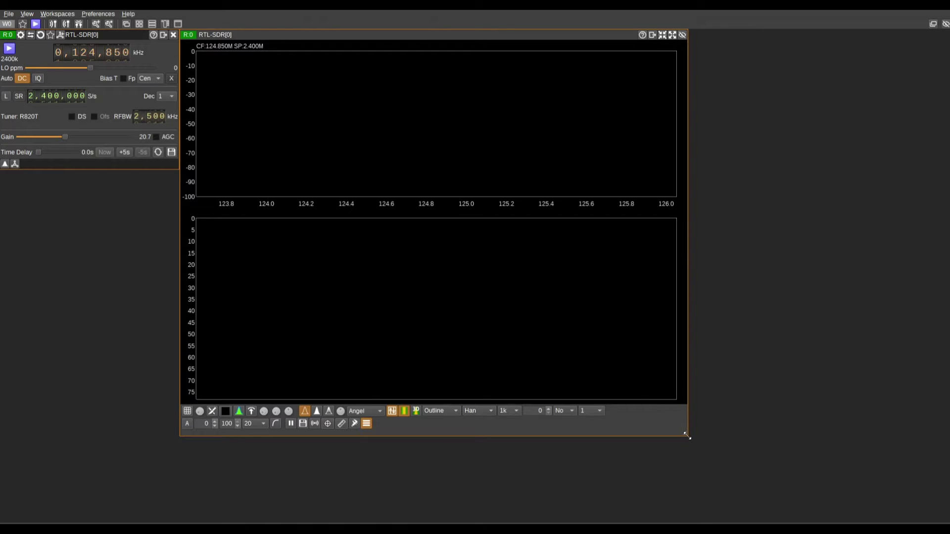
drag(688, 436, 740, 462)
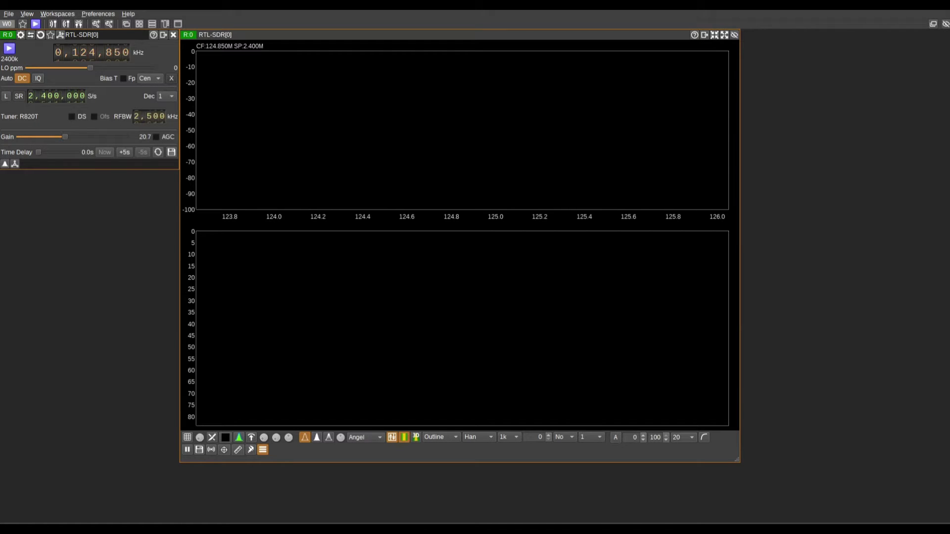
- Turn on the scale grid and gradient spectrum fill, and replace the waterfall with a 3D spectrogram
click(188, 438)
click(329, 438)
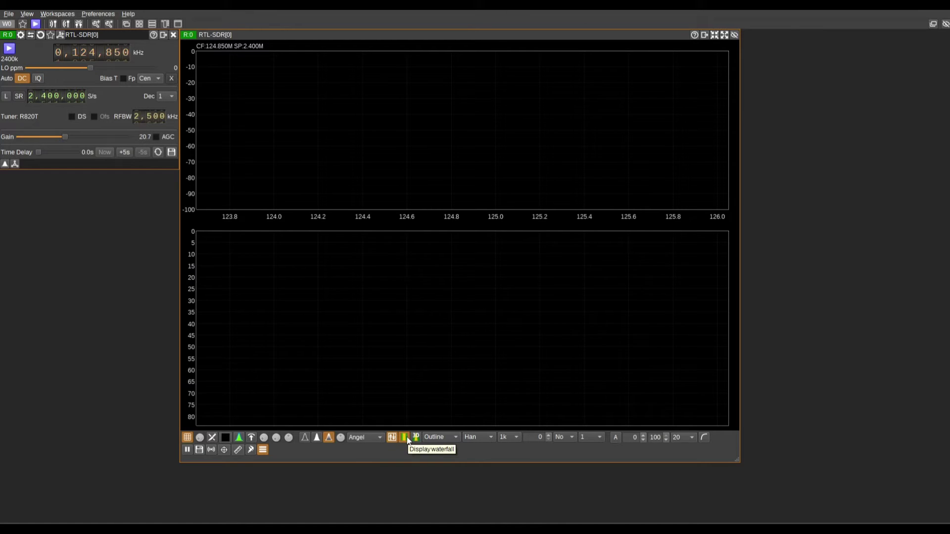
click(405, 437)
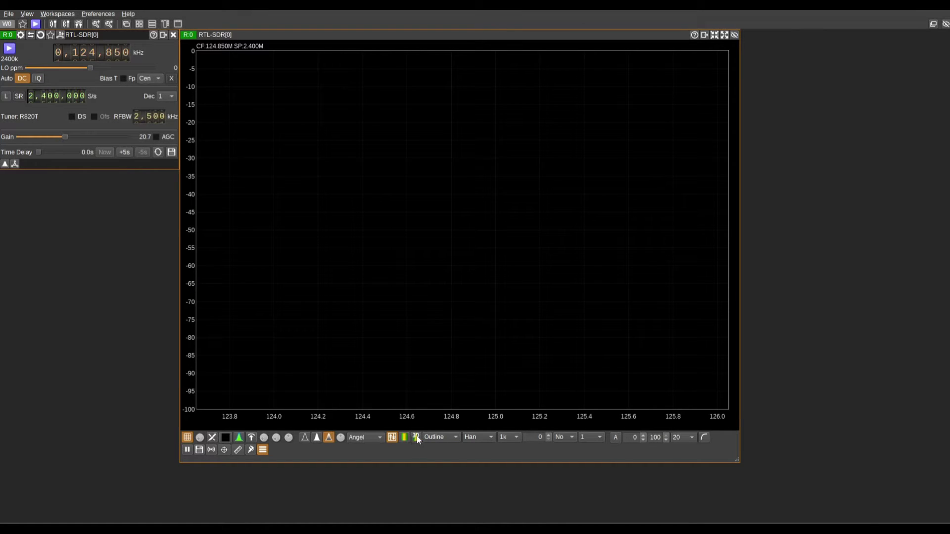
click(416, 438)
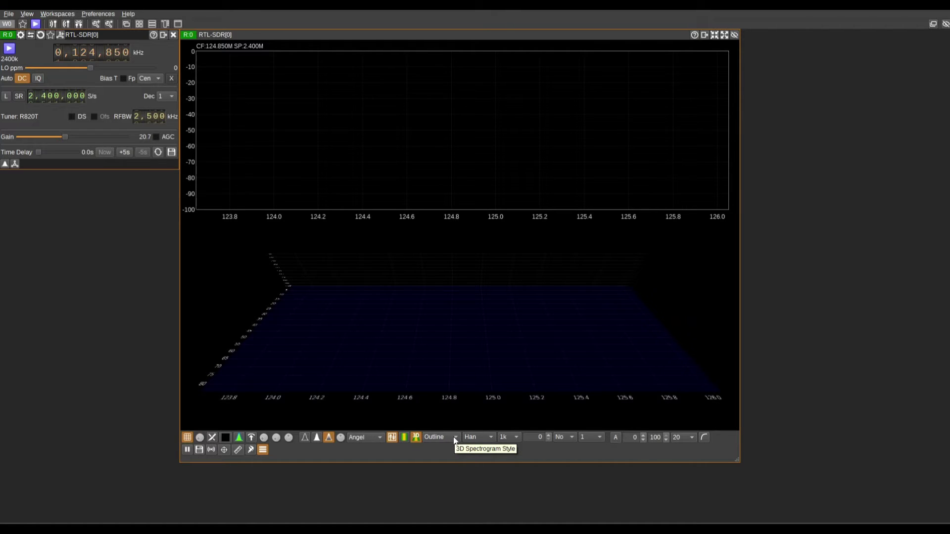
- Set the FFT size to 4k with fixed averaging over 20 samples
click(518, 438)
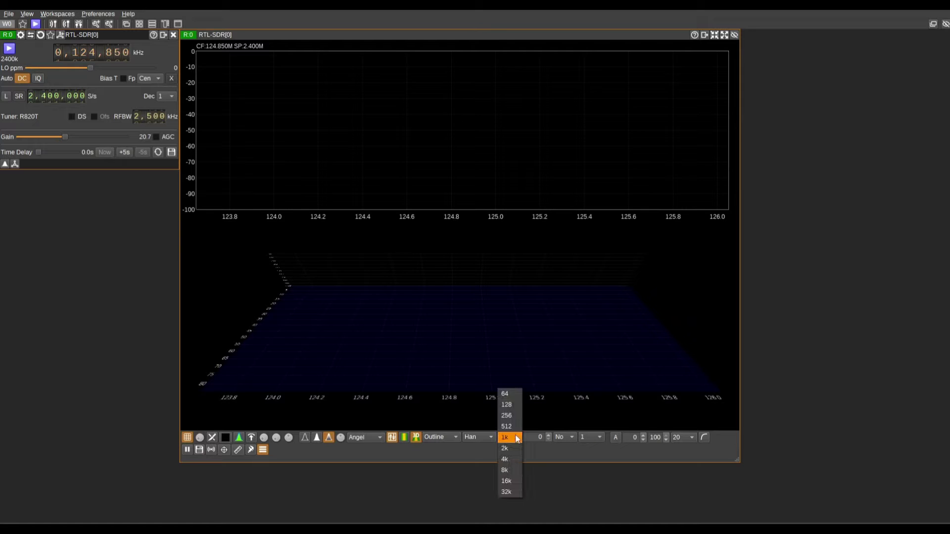
click(509, 460)
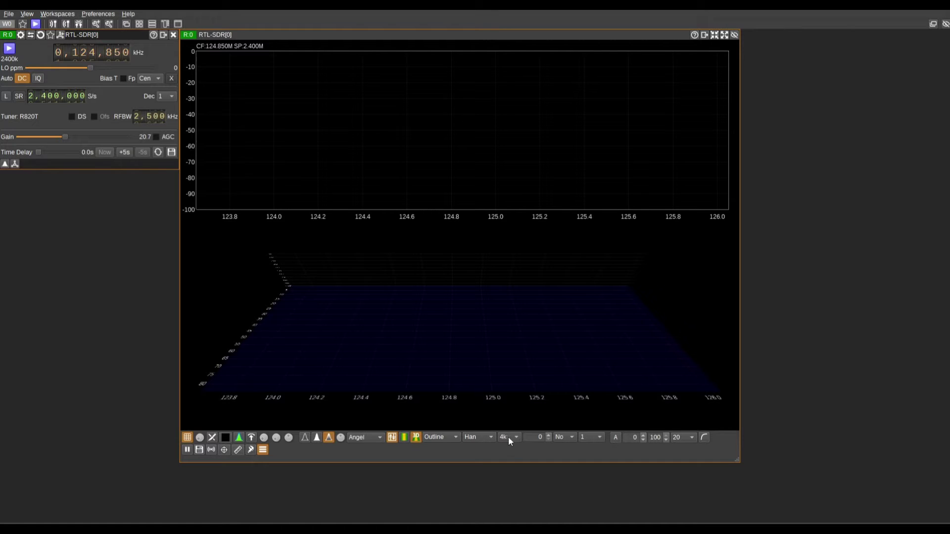
click(573, 439)
click(597, 442)
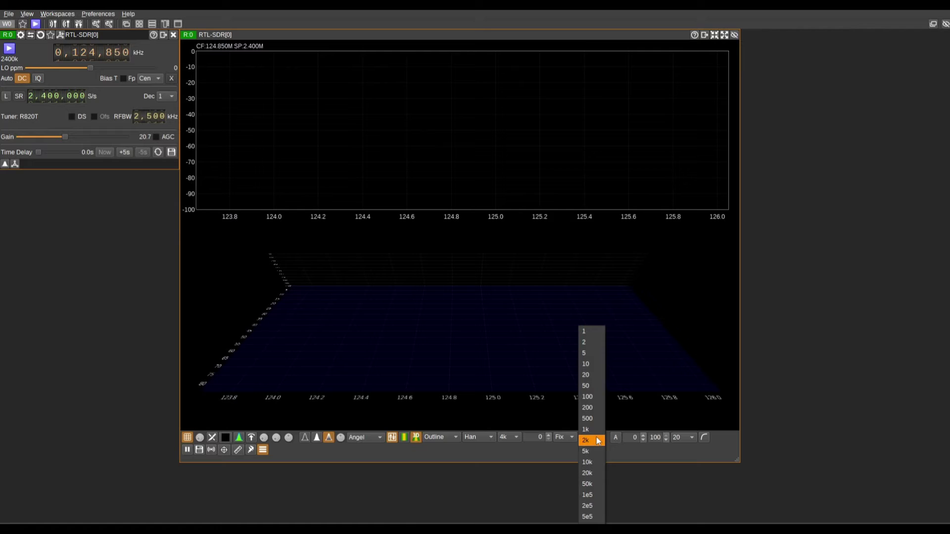
click(592, 377)
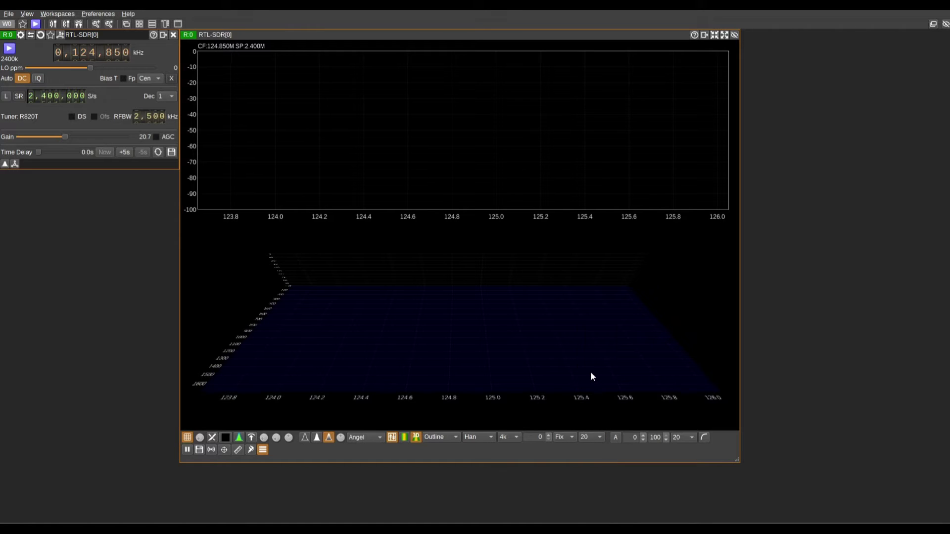
- Reduce the spectrum's dB range to 80 dB
click(665, 440)
click(666, 441)
click(666, 441)
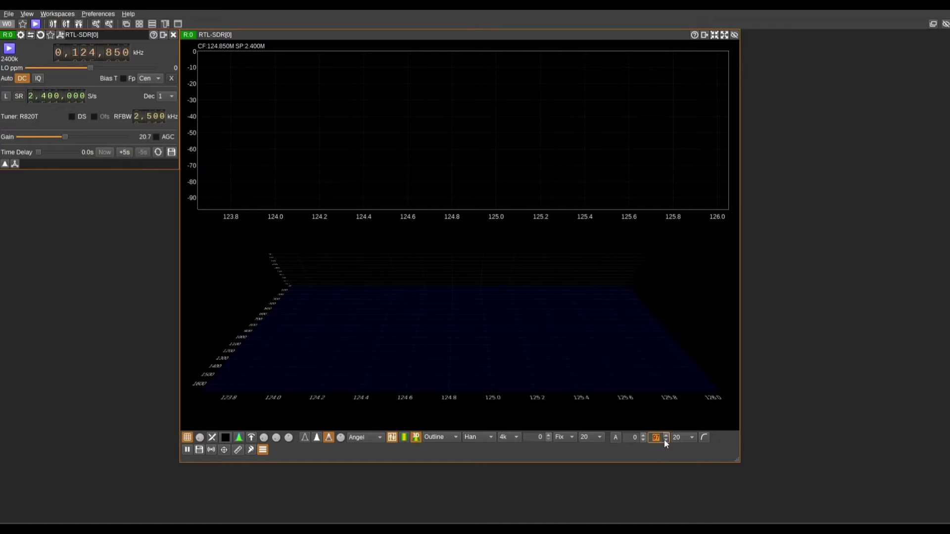
scroll(664, 441, down, 11)
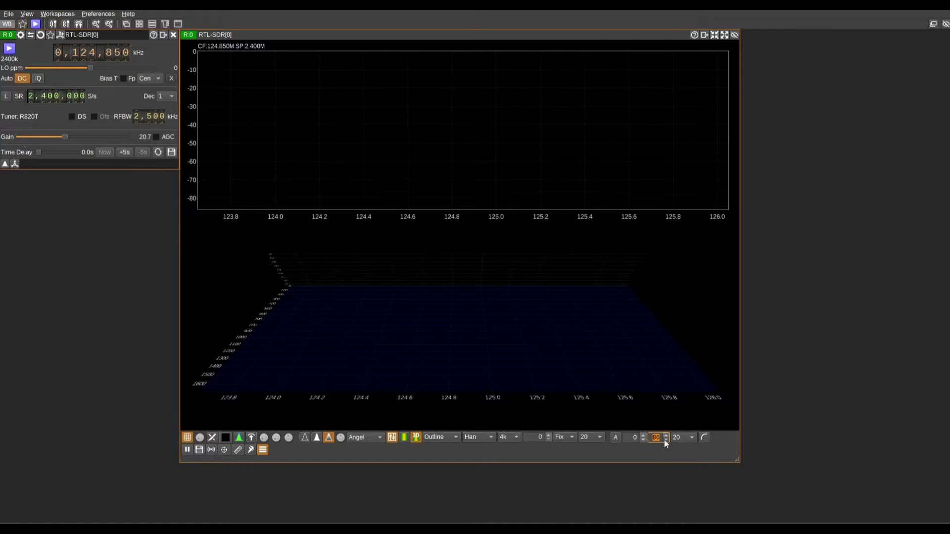
scroll(664, 441, down, 5)
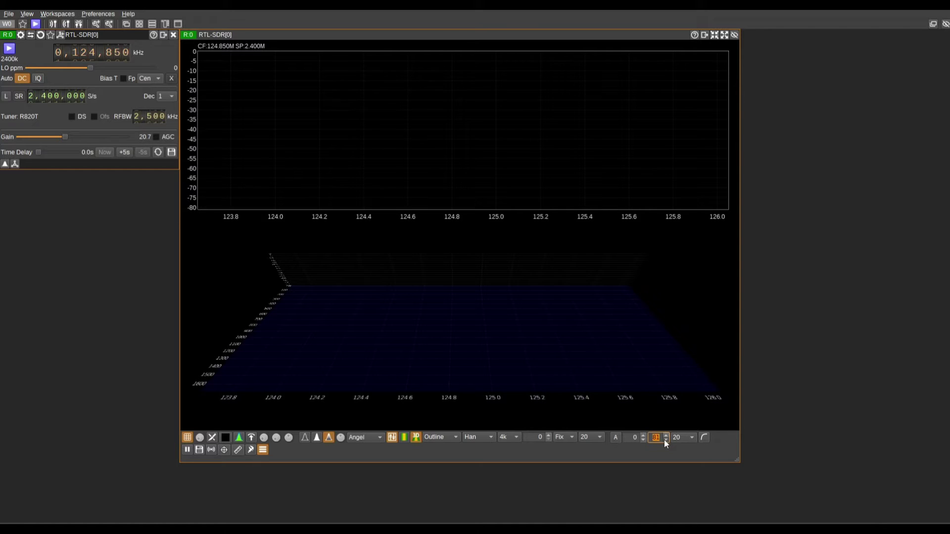
scroll(664, 441, down, 1)
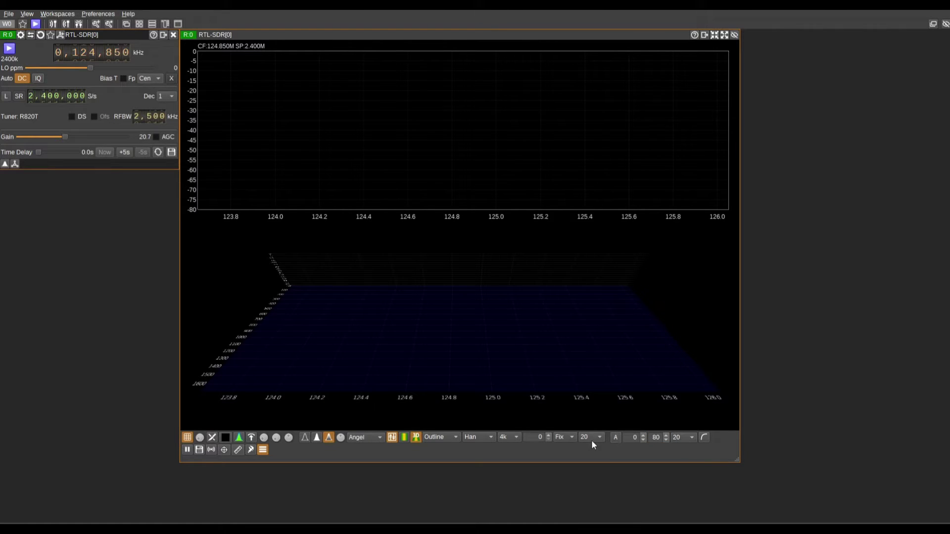
- Pause the live spectrum and collapse the spectrum display controls
click(187, 451)
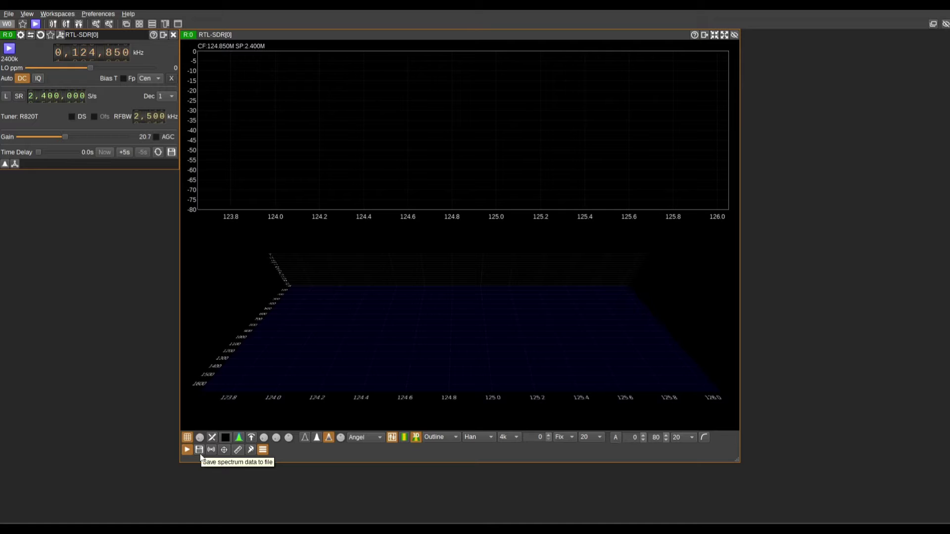
click(264, 451)
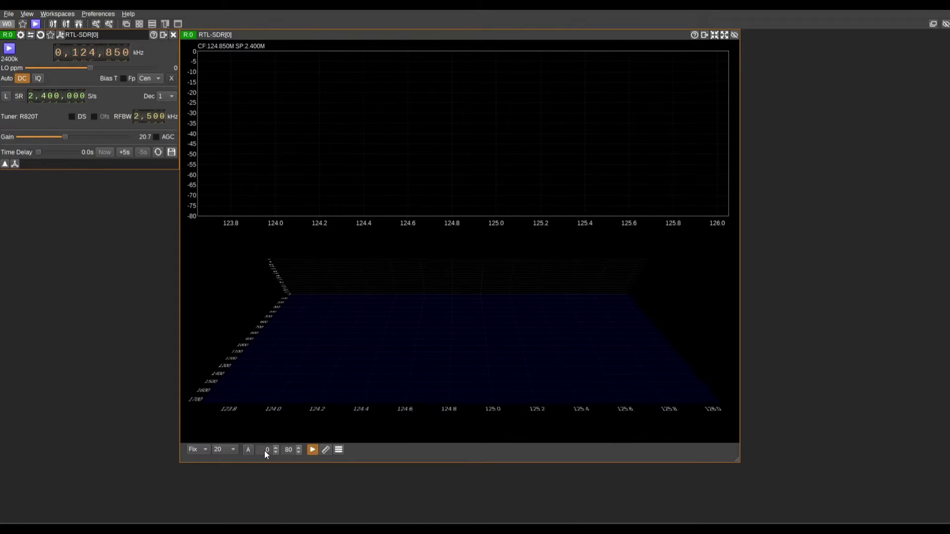
- Add a Frequency Scanner channel to the RTL-SDR device
click(62, 35)
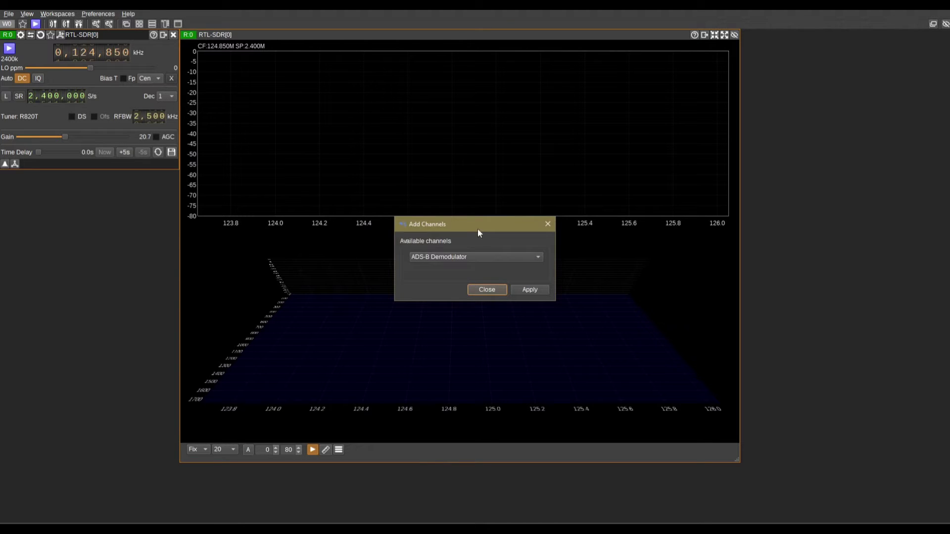
click(533, 257)
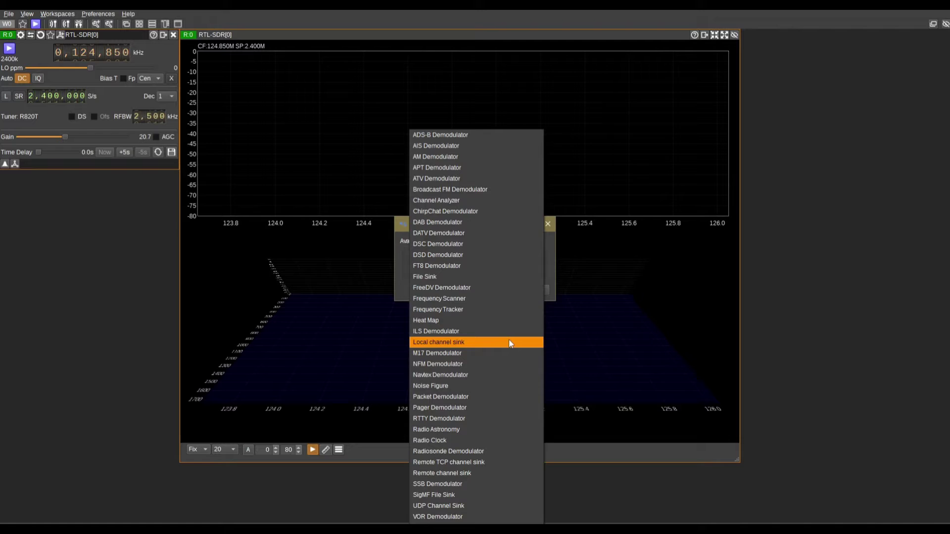
click(440, 299)
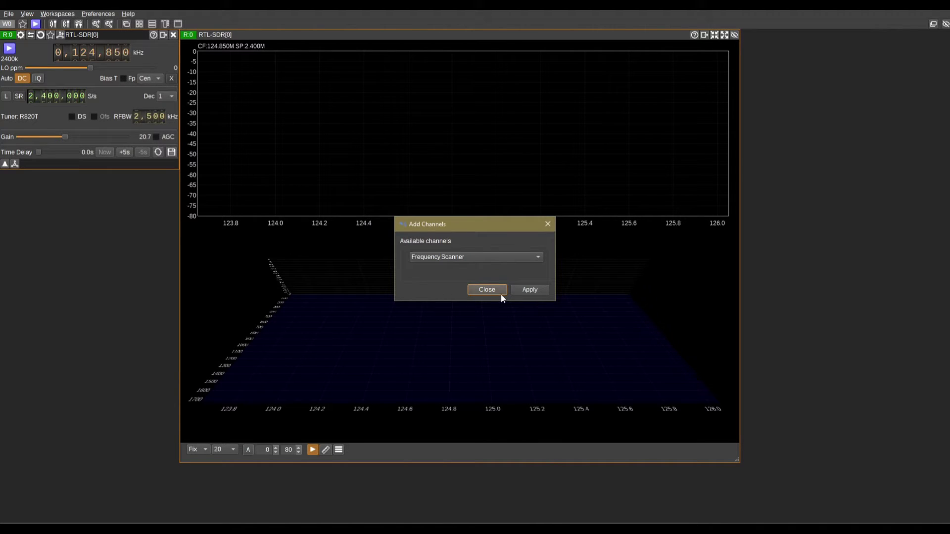
click(530, 290)
- Add an AM Demodulator channel to the RTL-SDR device as well
click(530, 260)
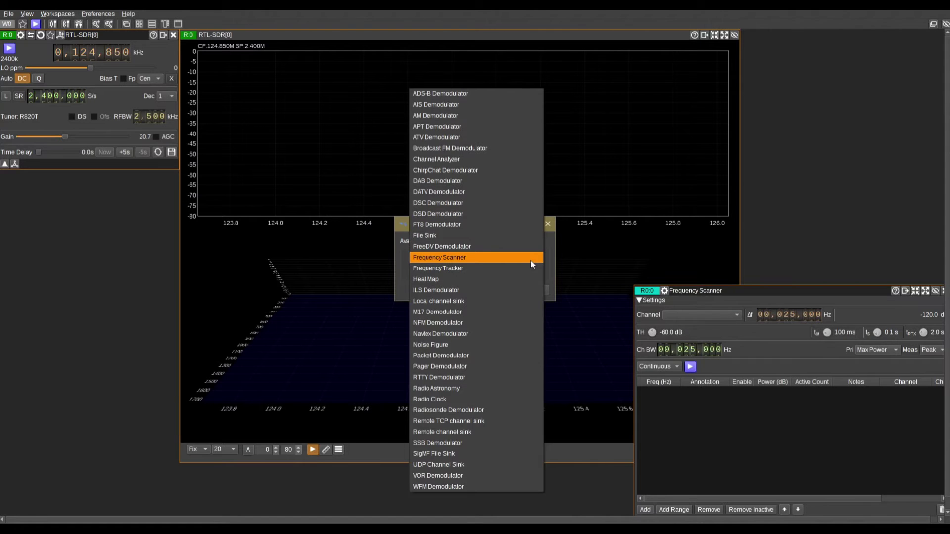
click(473, 116)
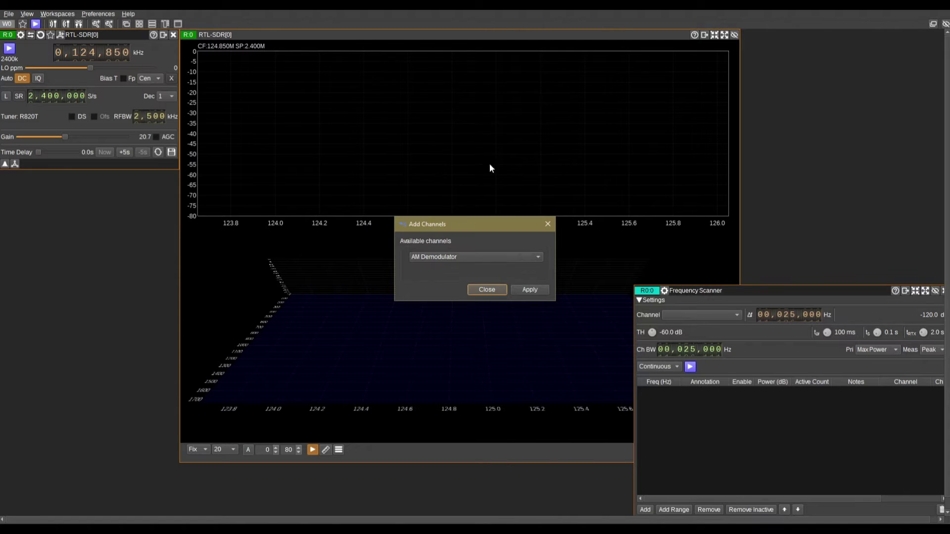
click(531, 289)
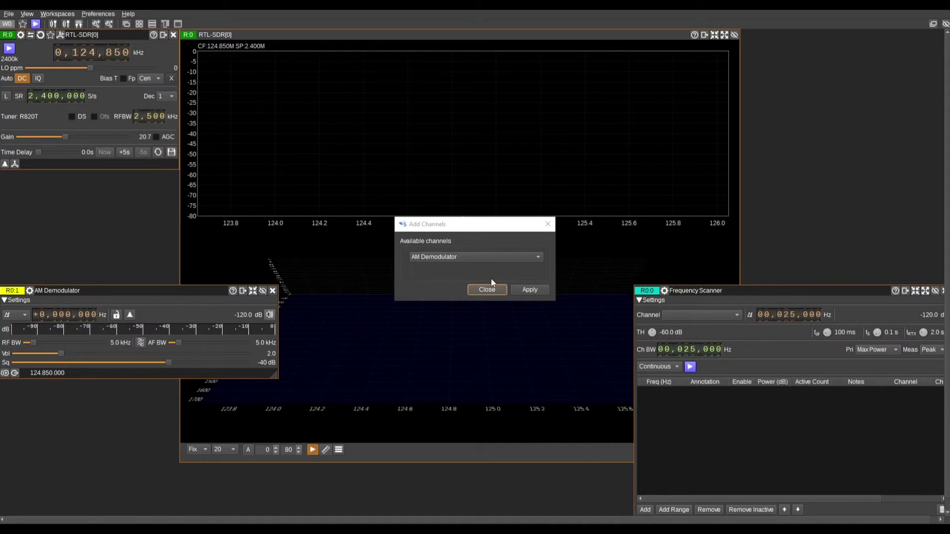
- Close Add Channels, narrow the spectrum, and stack AM Demodulator above Frequency Scanner at top right
click(481, 289)
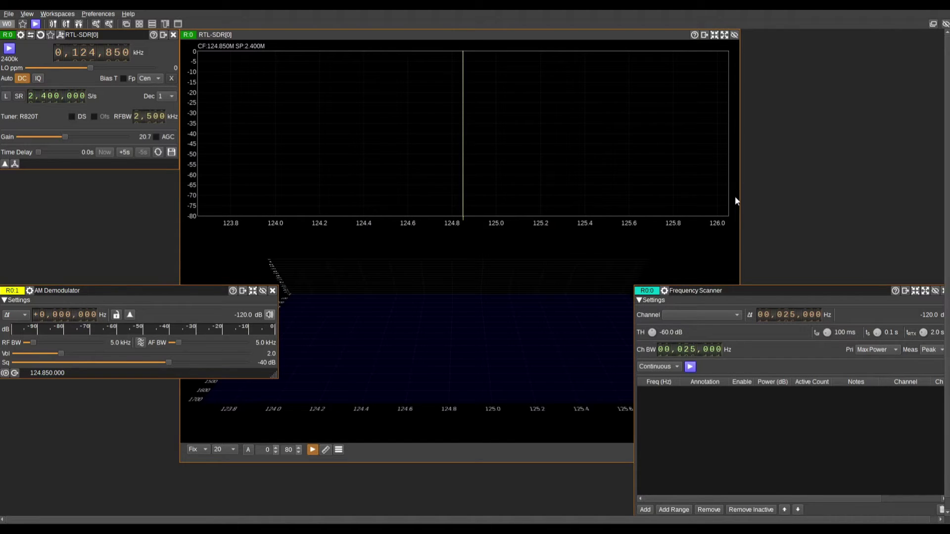
drag(738, 197, 549, 210)
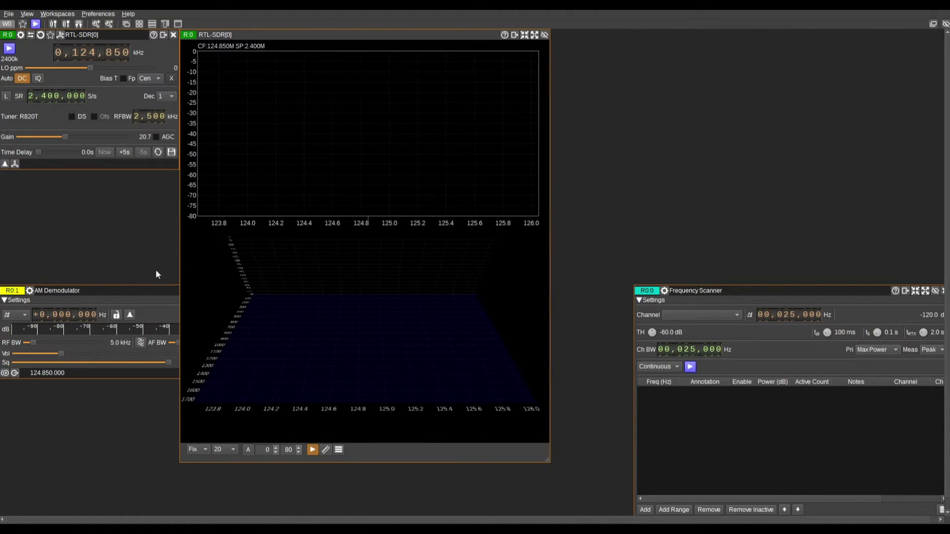
drag(121, 290, 783, 38)
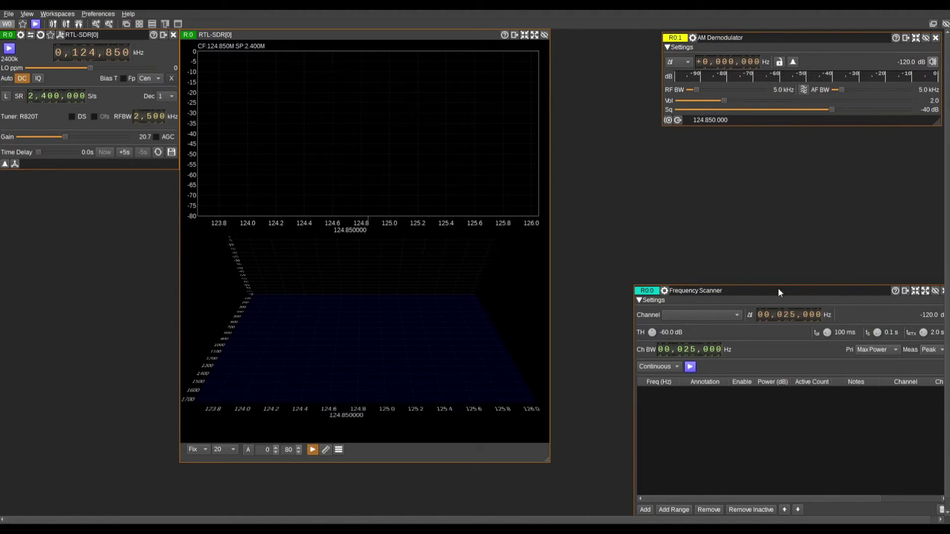
drag(777, 290, 770, 142)
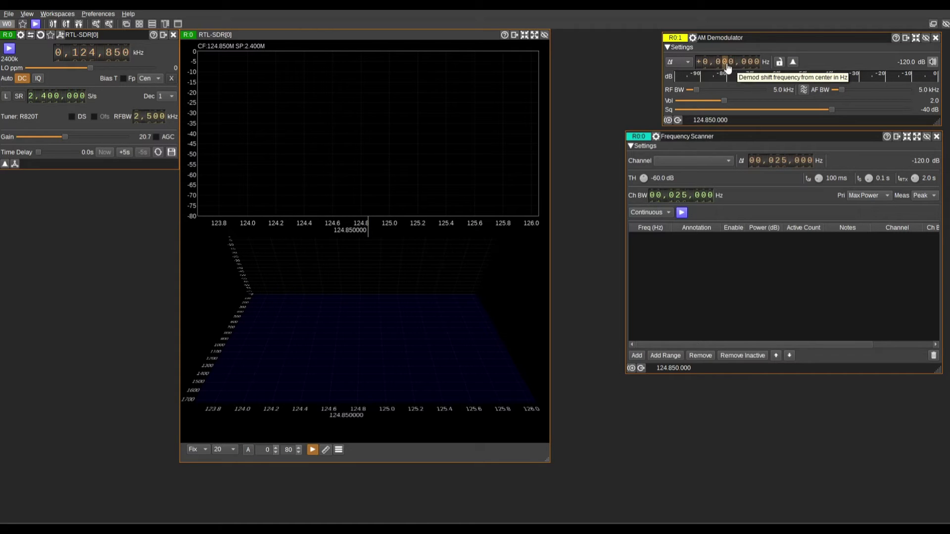
- Shift the AM Demodulator +25,000 Hz to 124.875 MHz, with 20.5 kHz RF bandwidth and -60 dB squelch
scroll(727, 64, up, 2)
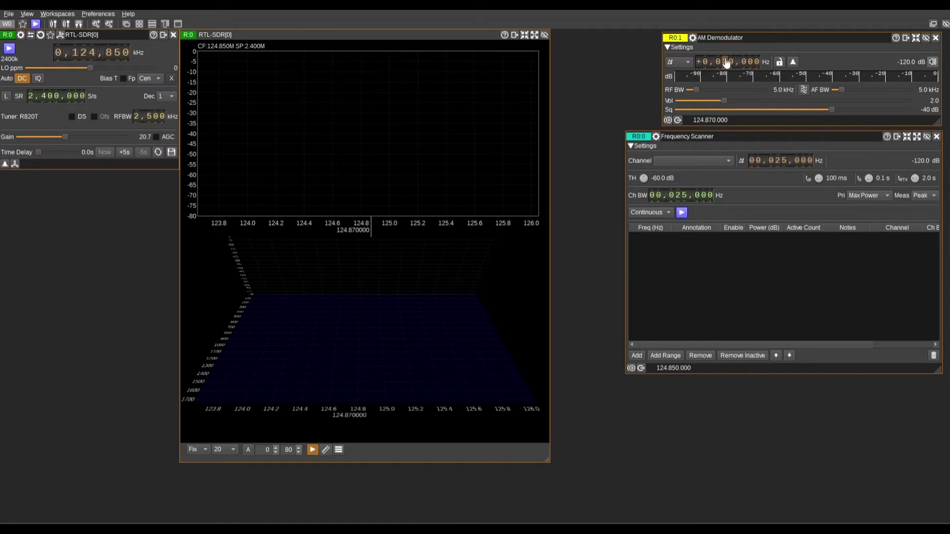
scroll(726, 62, up, 5)
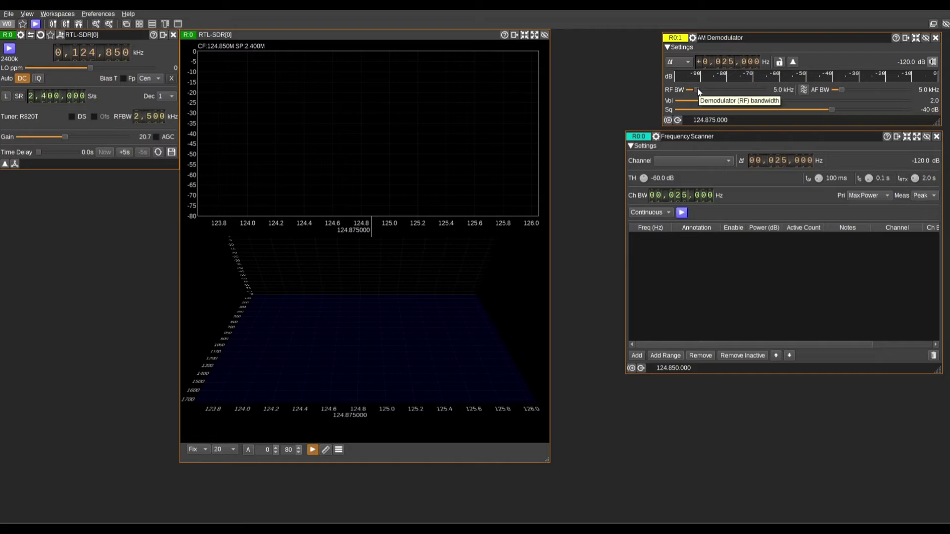
drag(697, 89, 716, 90)
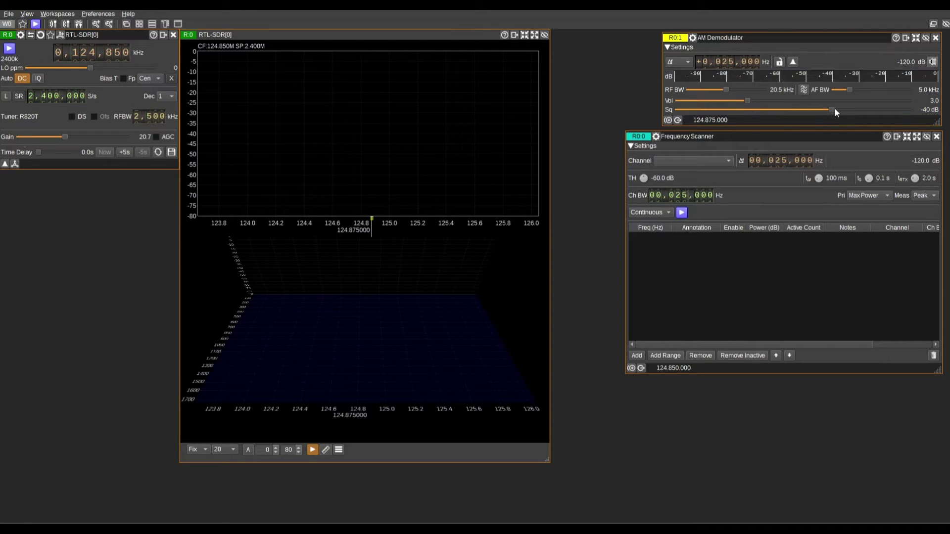
drag(833, 110, 805, 111)
- Enlarge the scanner table, target channel R0:1, and set the tΔ wait to 0 ms
drag(777, 374, 789, 463)
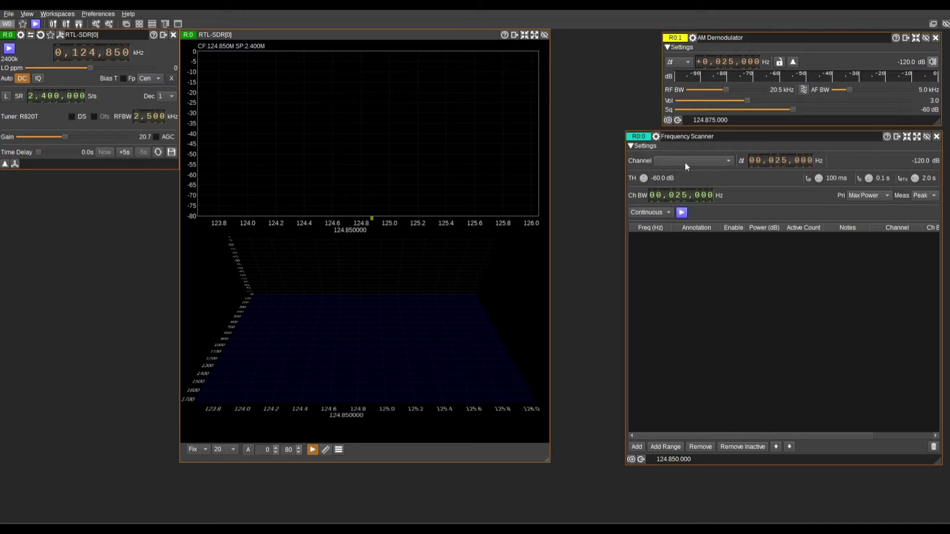
click(729, 162)
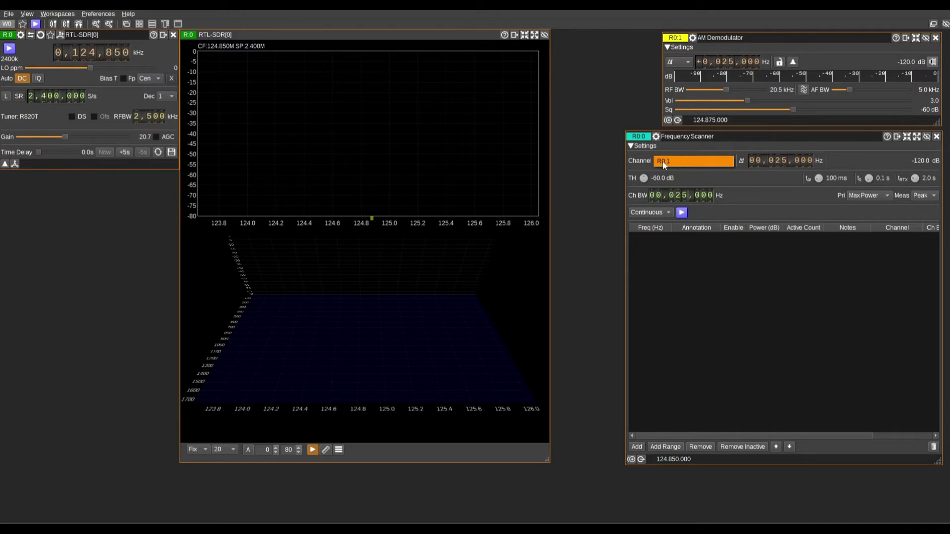
click(680, 161)
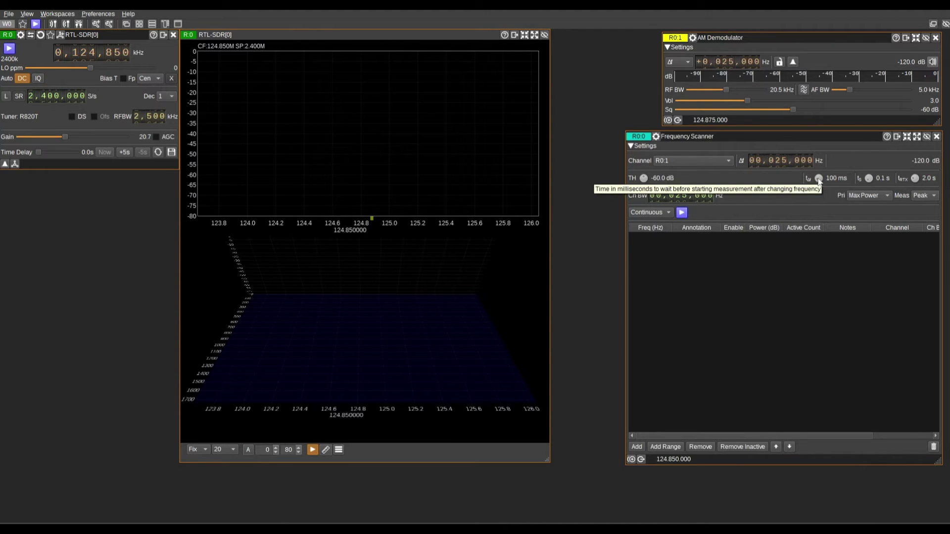
mouse_move(819, 181)
mouse_down()
mouse_move(809, 177)
mouse_move(819, 181)
mouse_up()
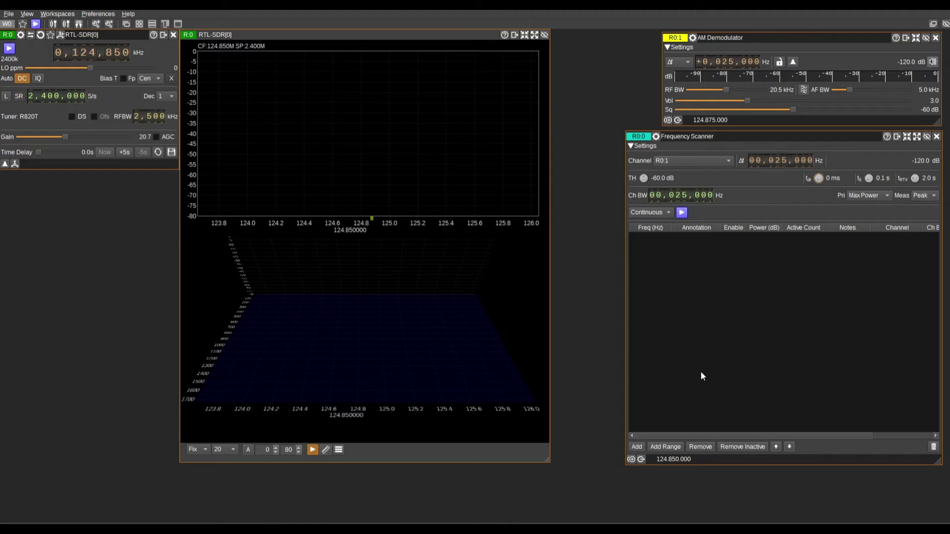
- Add the Airband preset range, 118–137 MHz at a 25000 Hz step, to the scan list
click(665, 446)
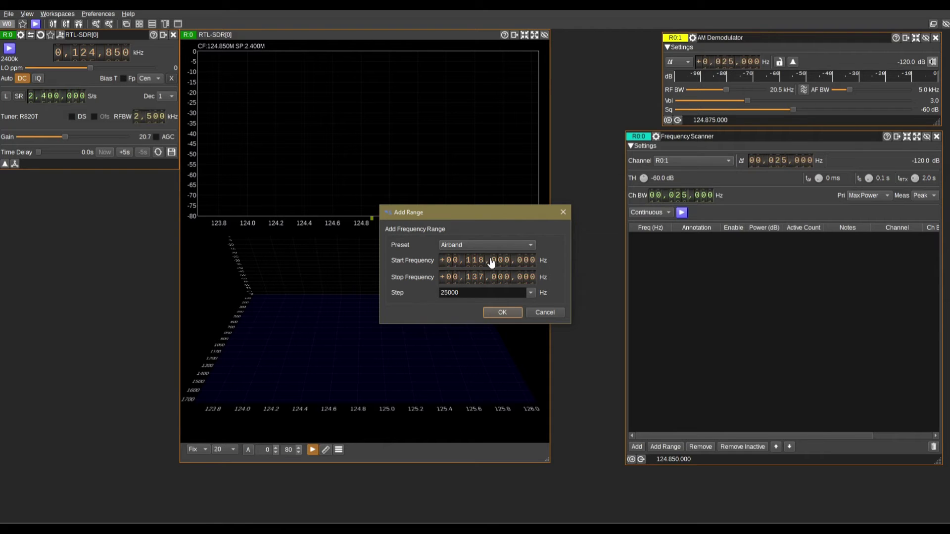
click(502, 313)
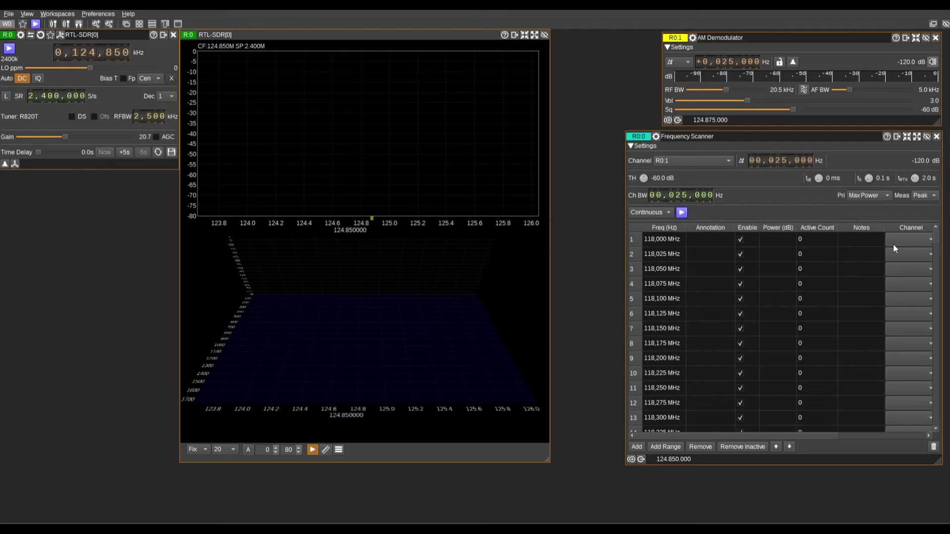
- Check the list ends at 137,000 MHz on row 761, then change the mode from Continuous to Scan-only
drag(936, 239, 942, 434)
scroll(656, 421, right, 2)
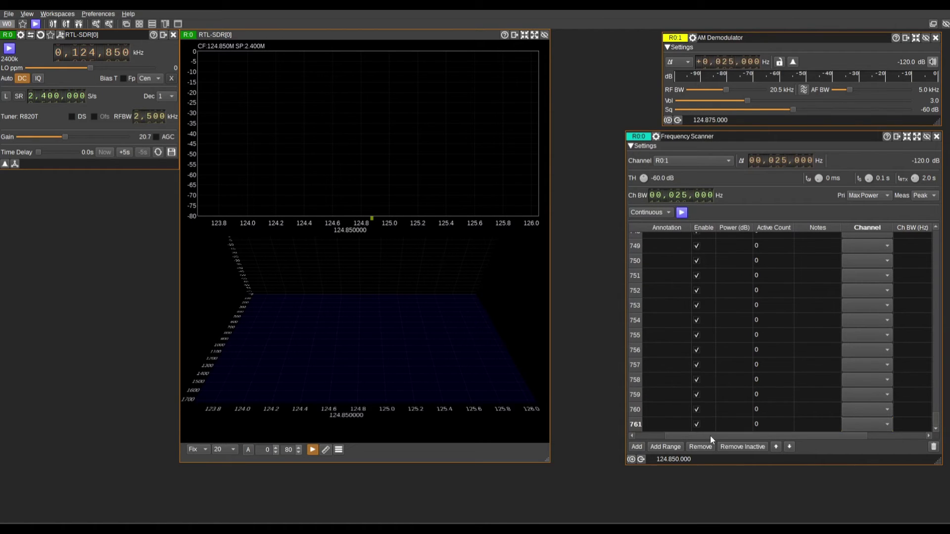
drag(711, 436, 669, 437)
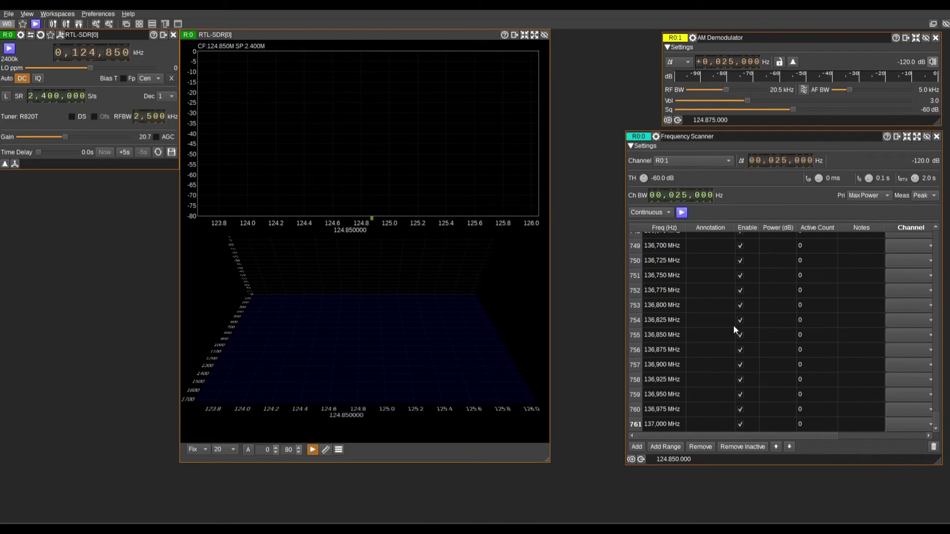
click(669, 212)
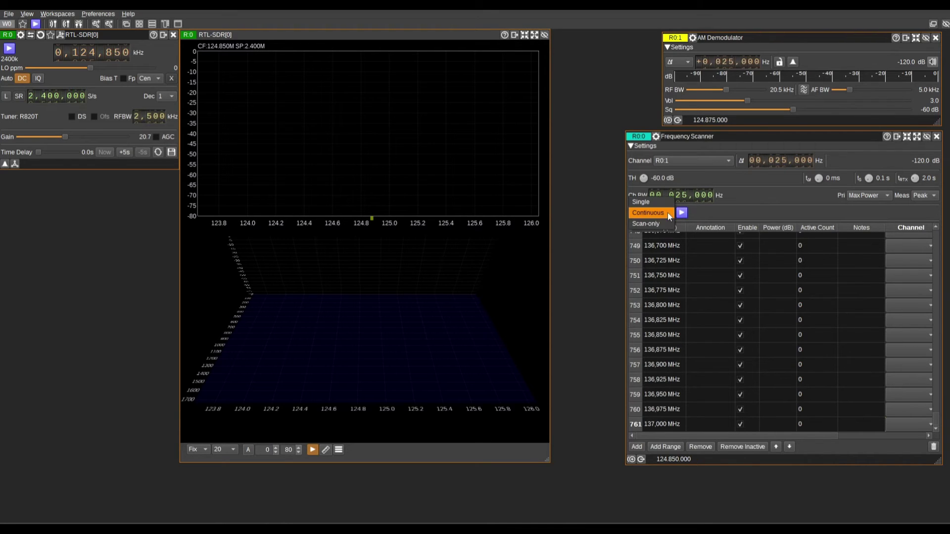
click(650, 223)
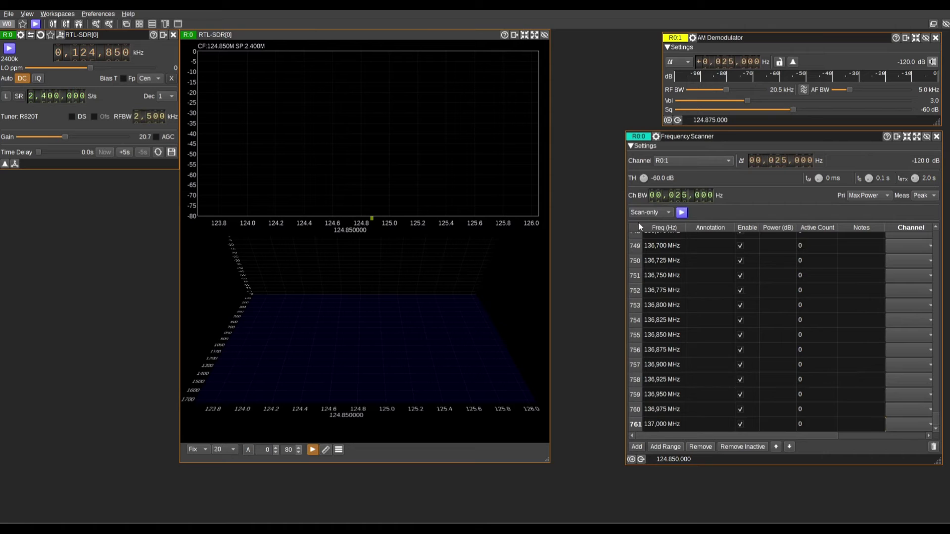
- Pick Scan-only, dock the AM Demodulator under the Frequency Scanner, and widen the RTL-SDR spectrum view
drag(734, 135, 691, 127)
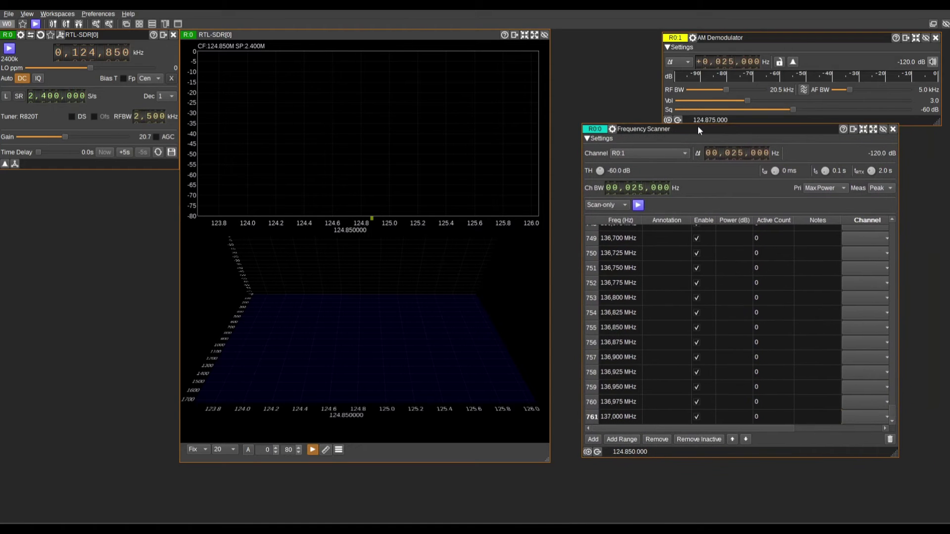
drag(803, 39, 790, 435)
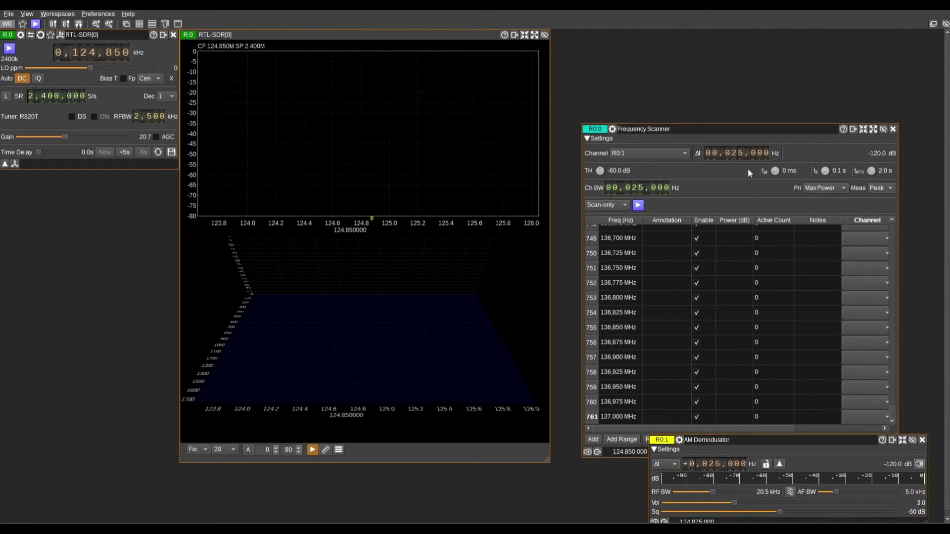
drag(740, 126, 783, 34)
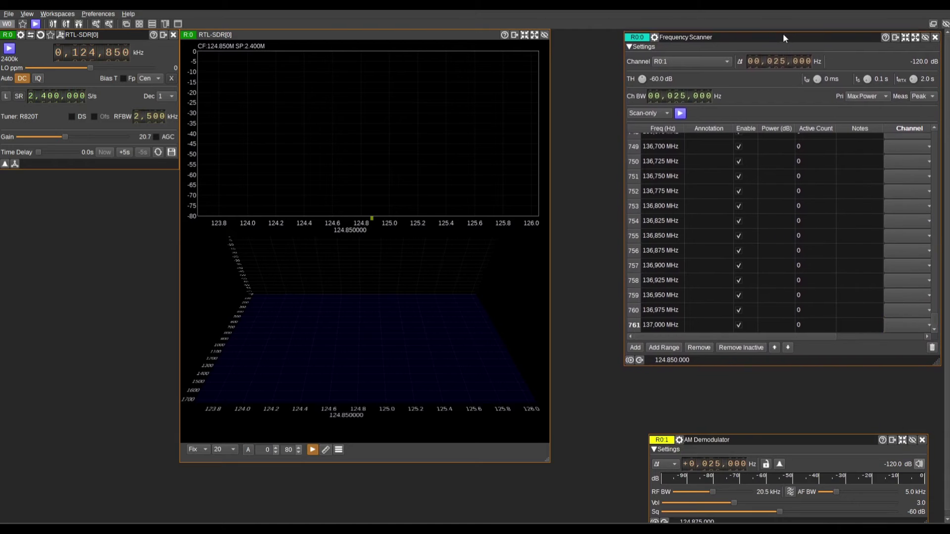
drag(764, 440, 776, 375)
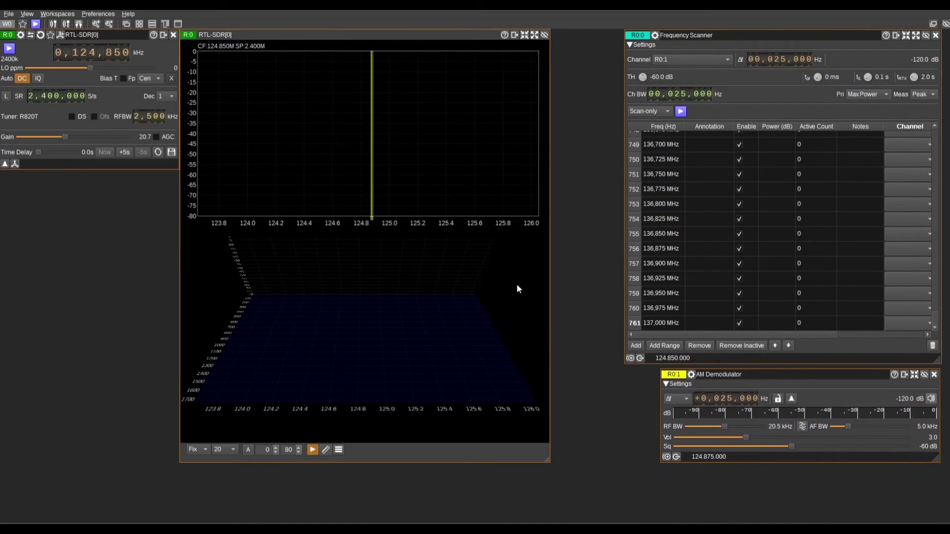
drag(551, 272, 621, 265)
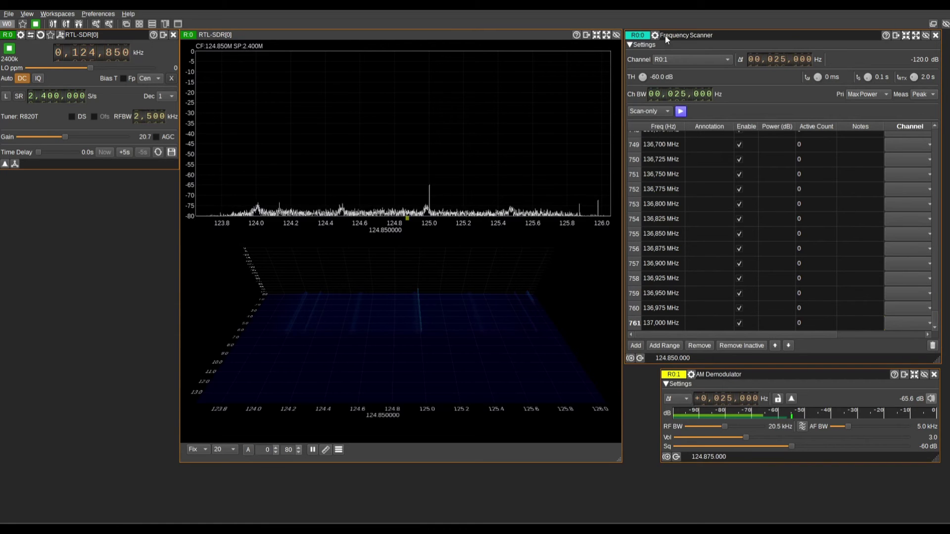
- Start the Scan-only sweep so power readings are logged across the airband list
click(681, 112)
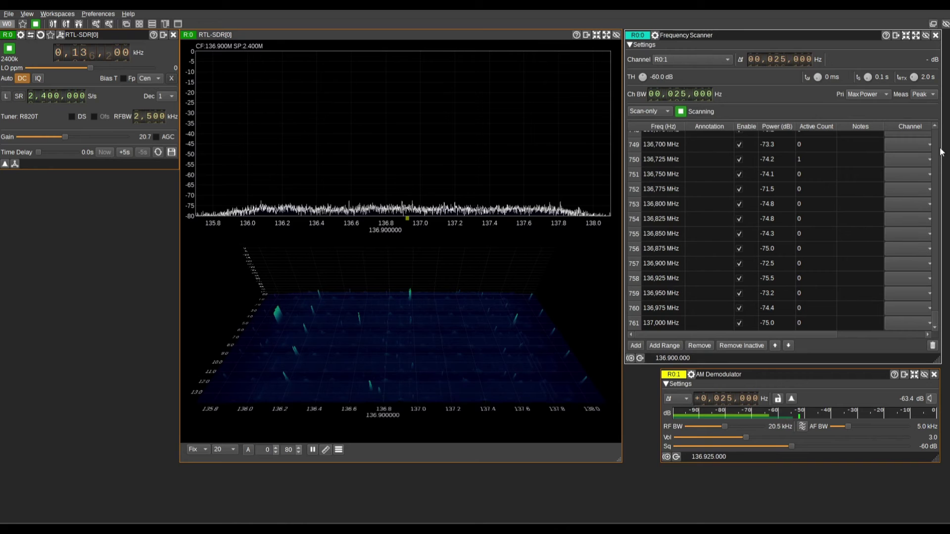
scroll(836, 201, up, 6)
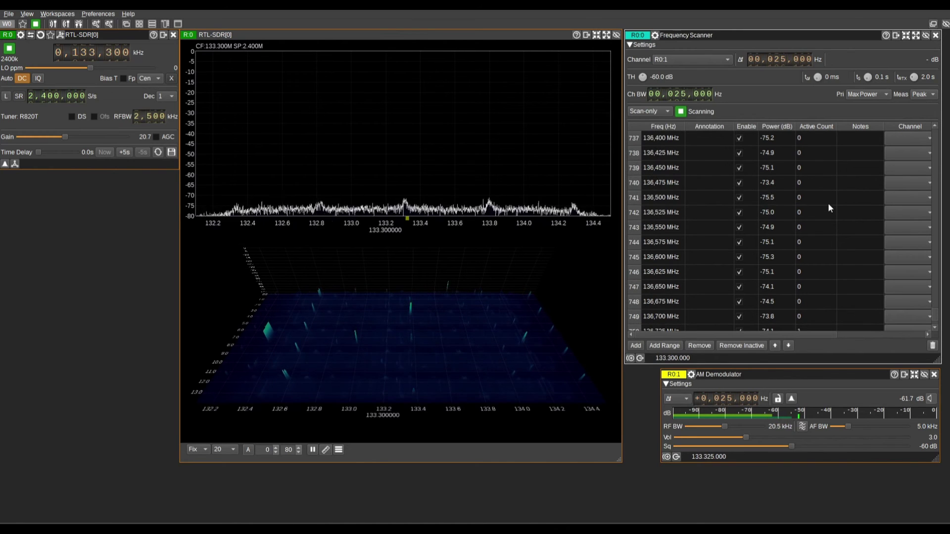
scroll(829, 208, down, 4)
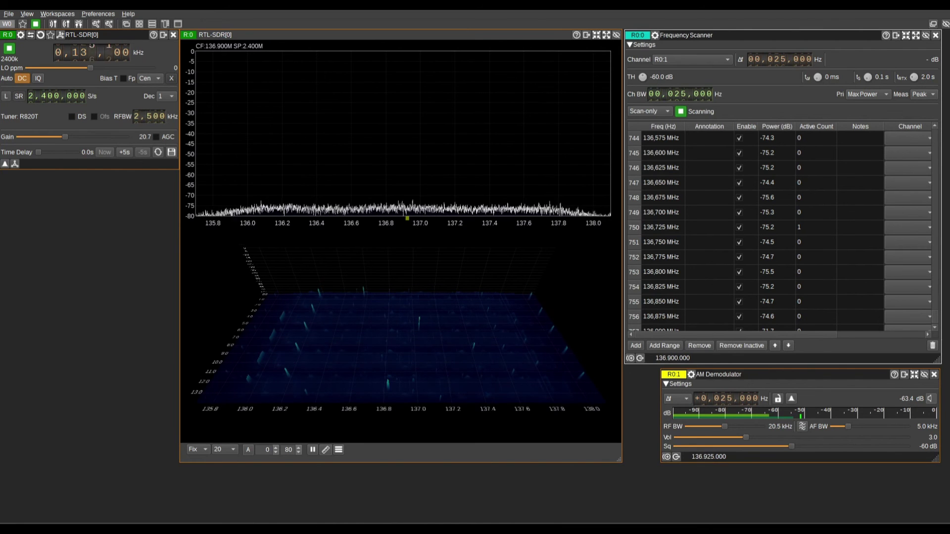
- Stop scanning and remove inactive rows, leaving 15 active frequencies from 118,200 to 136,725 MHz
click(681, 113)
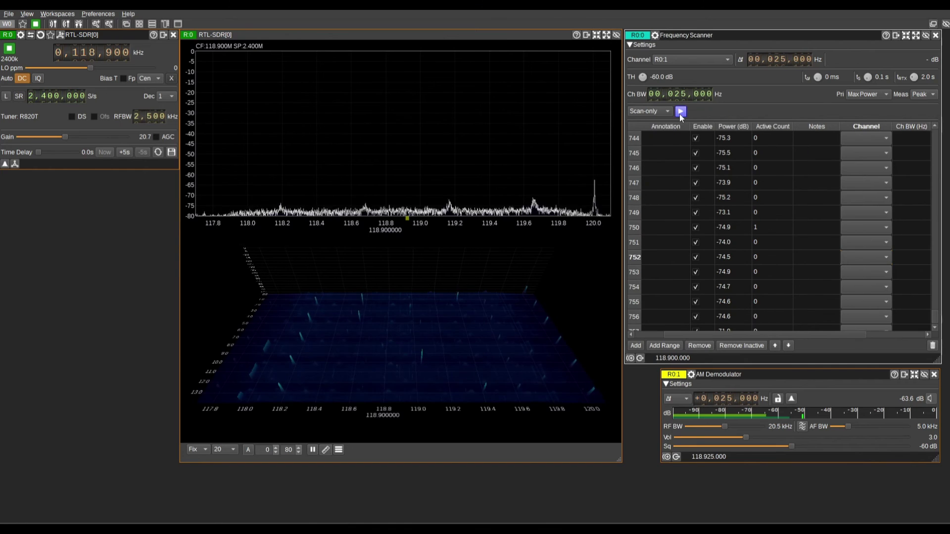
drag(812, 335, 937, 148)
scroll(937, 147, up, 20)
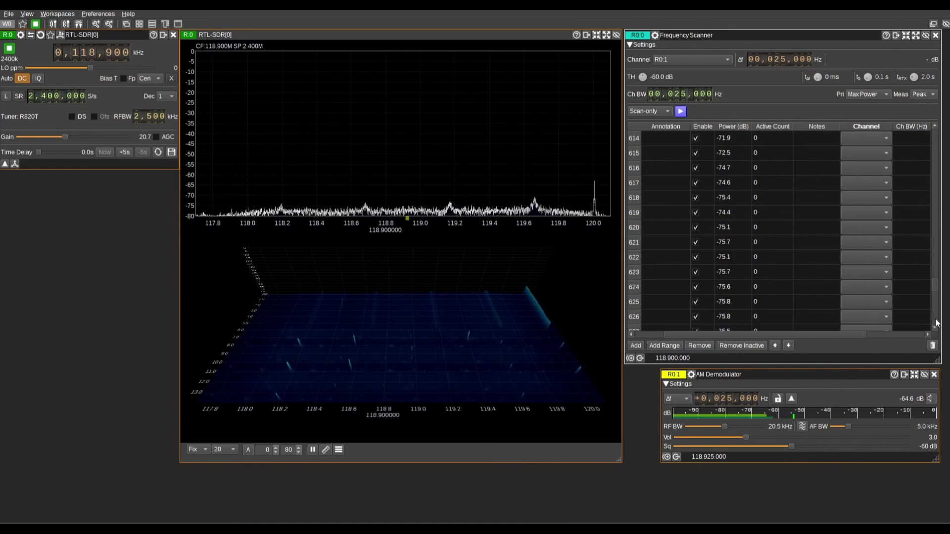
drag(935, 286, 935, 134)
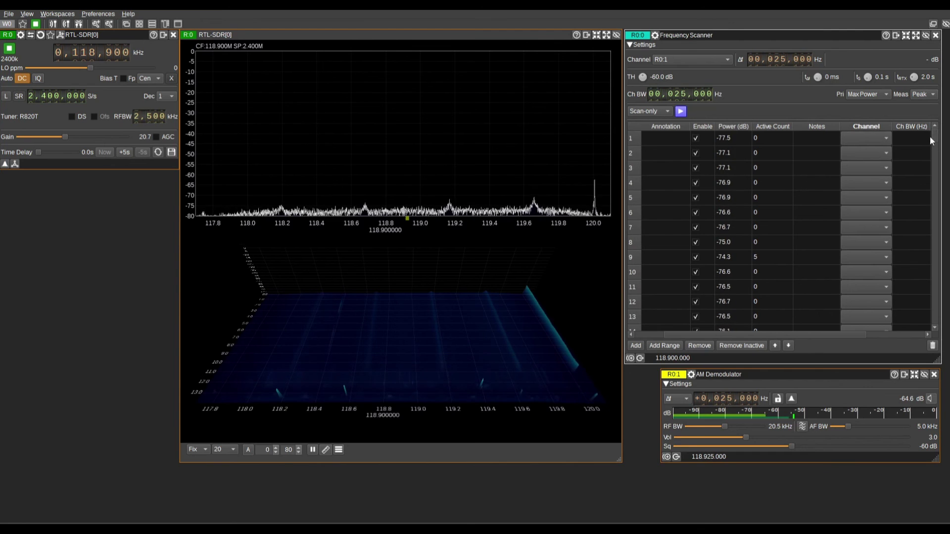
drag(772, 337, 742, 337)
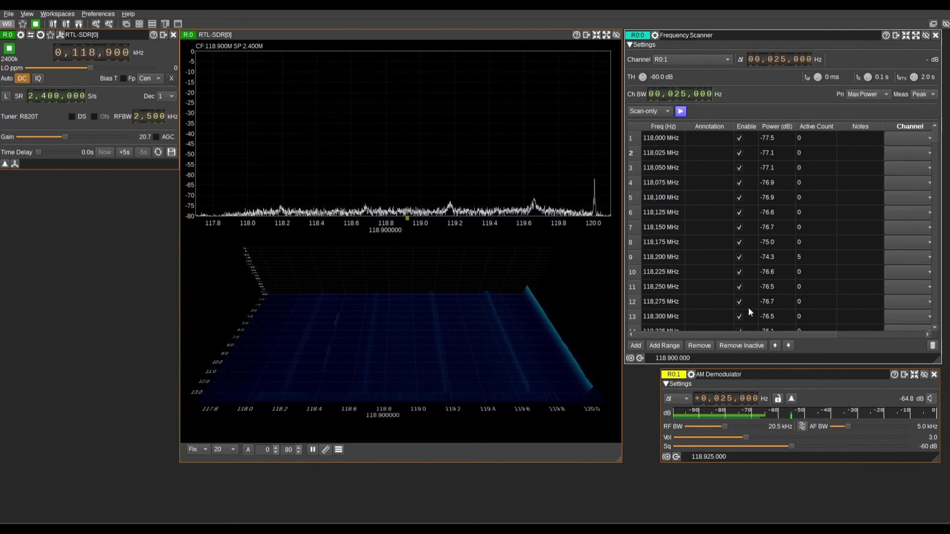
click(745, 344)
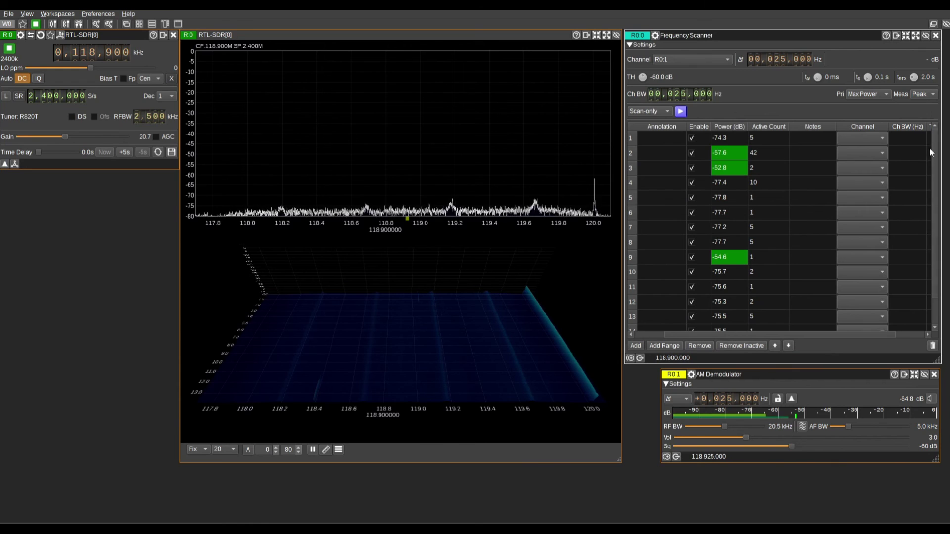
drag(935, 150, 936, 186)
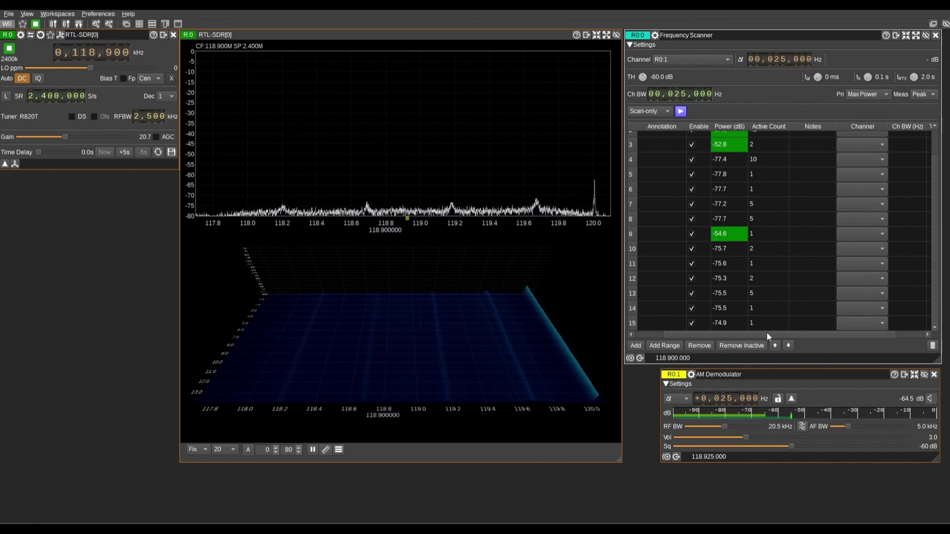
drag(767, 333, 684, 333)
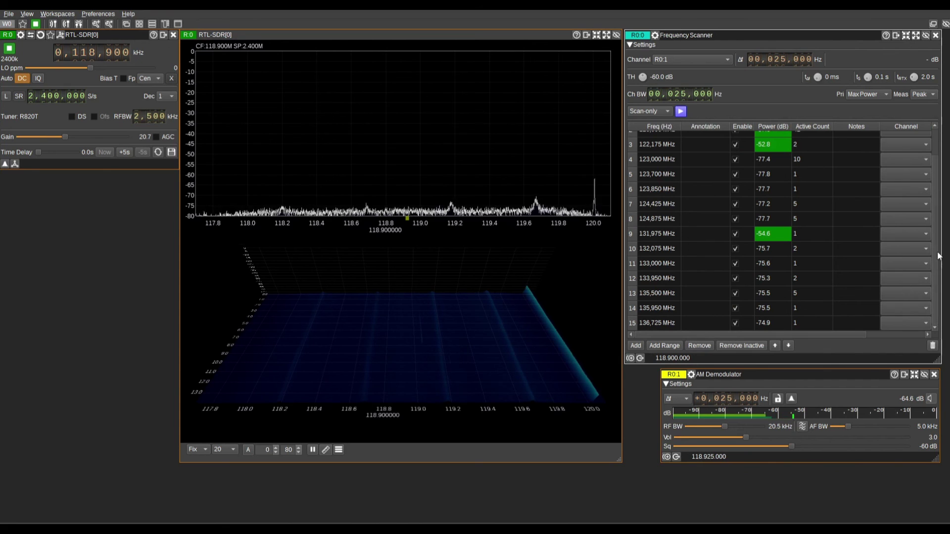
scroll(934, 237, up, 1)
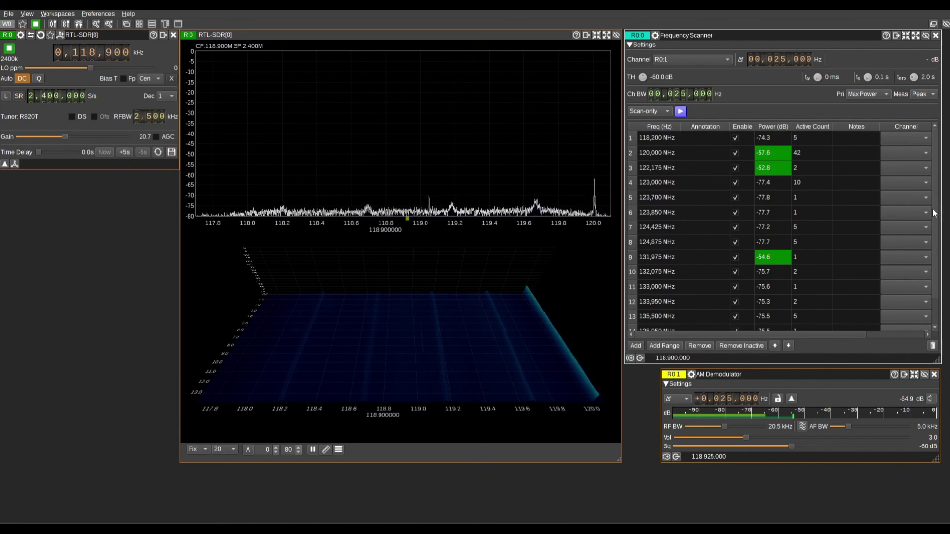
- Switch the mode back to Continuous, restart scanning, and disable the 120,000 MHz row
click(652, 112)
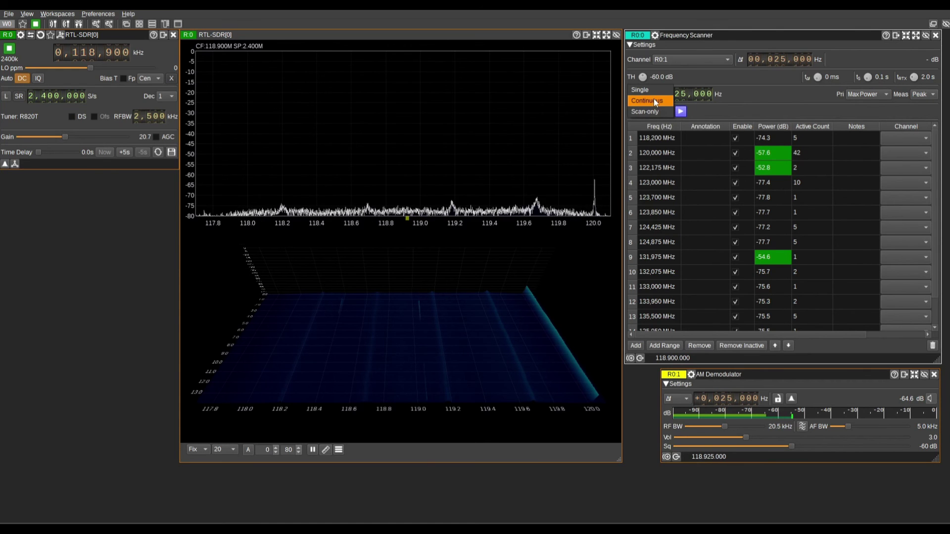
click(655, 99)
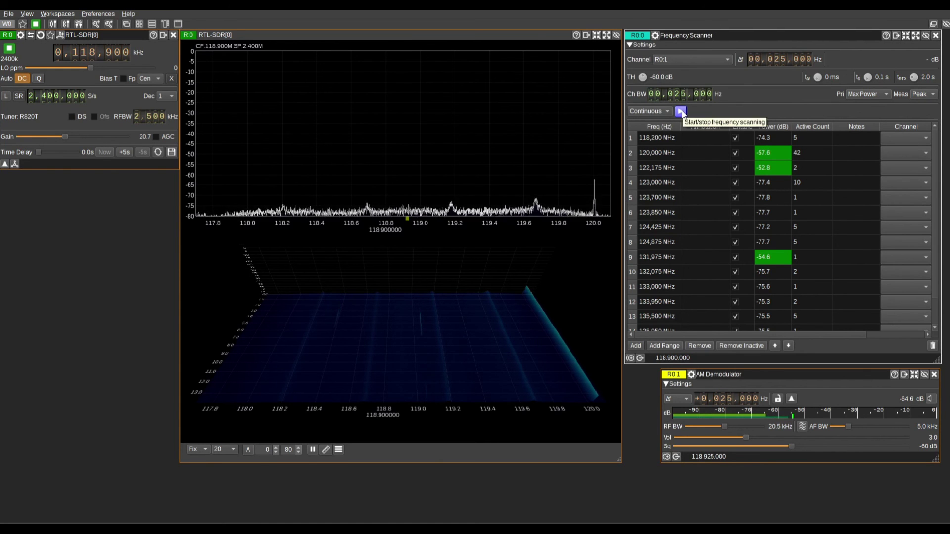
click(682, 112)
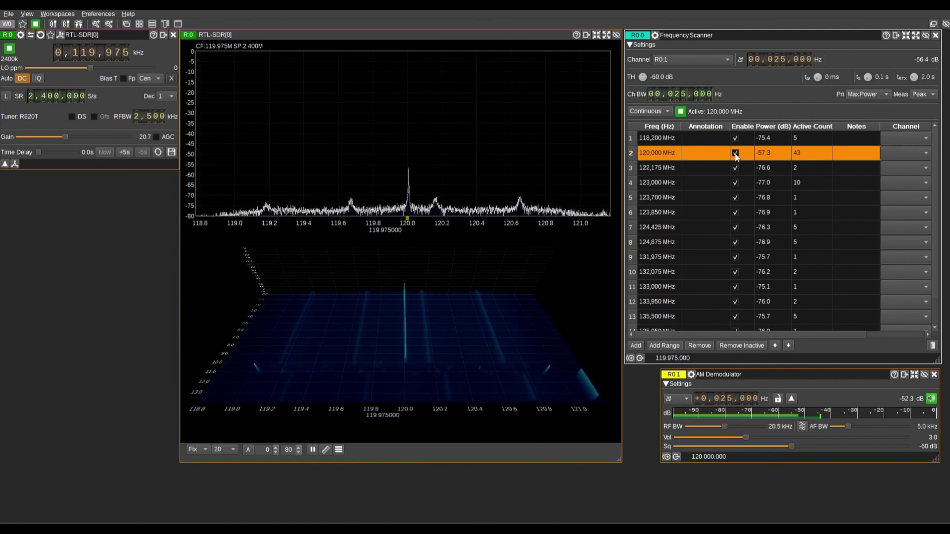
click(736, 154)
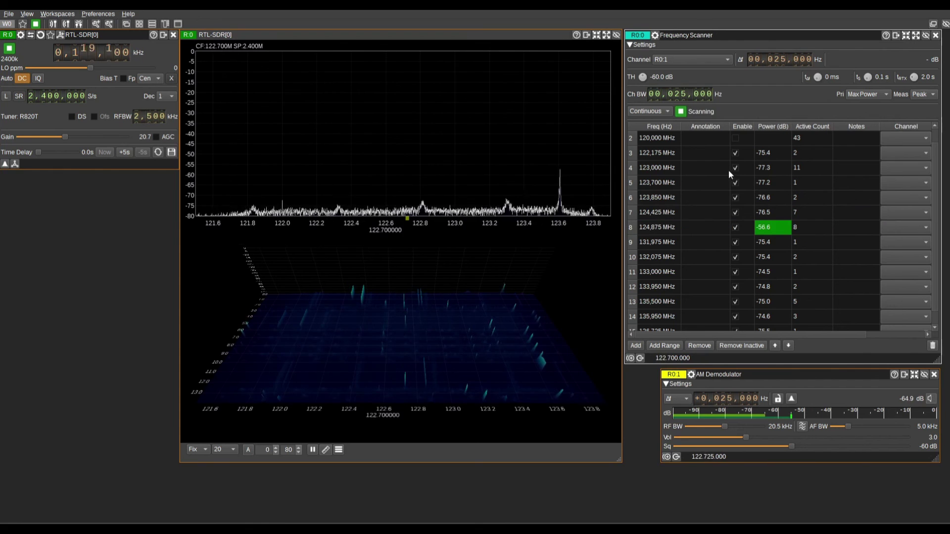
- Stop the scanner on 124,425 MHz and stop the RTL-SDR device
click(681, 111)
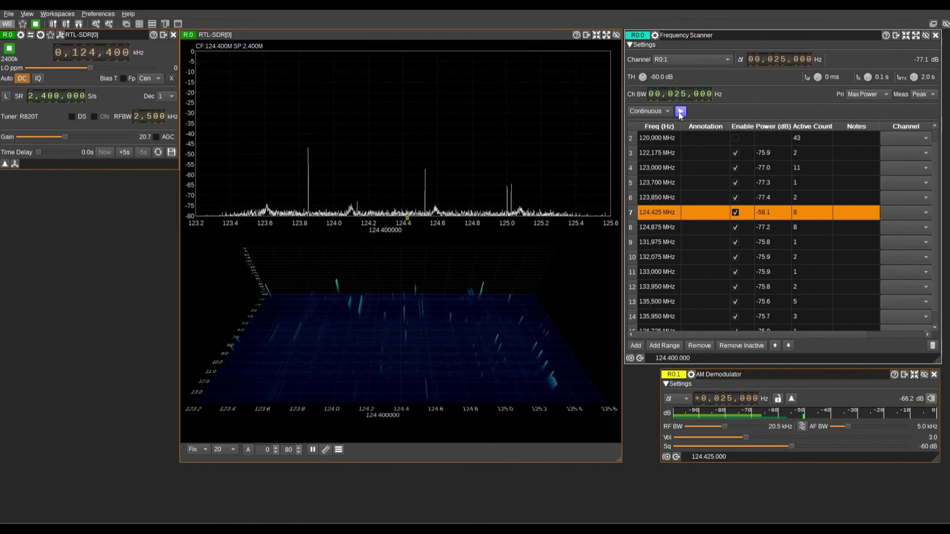
click(9, 48)
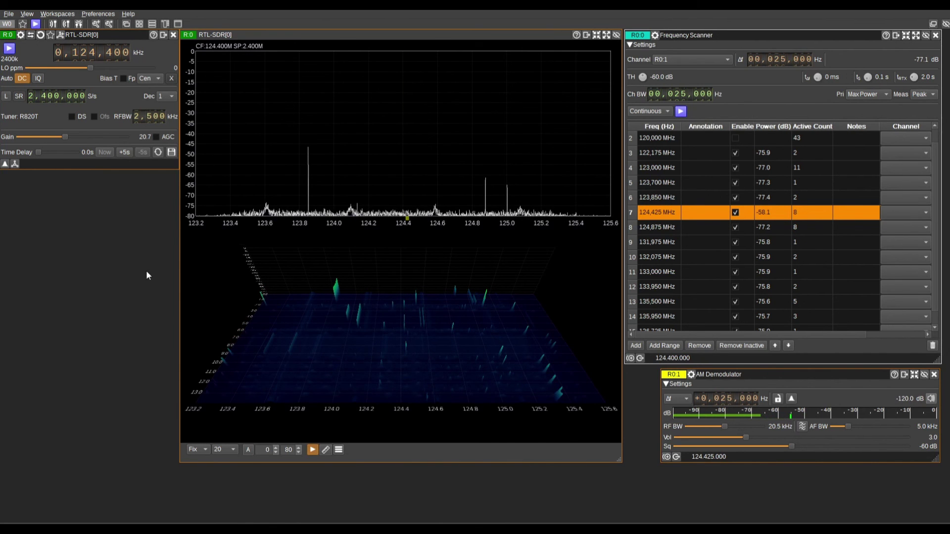